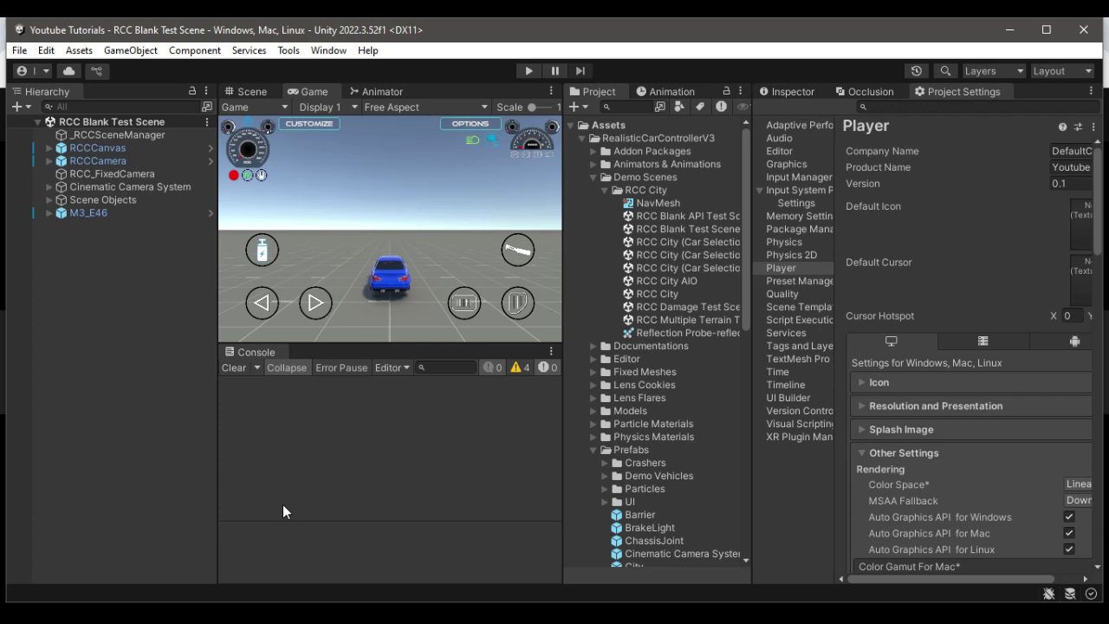
Step: Collapse the Demo Scenes, Prefabs and Resources folders, followed by their parent folder RealisticCarControllerV3
click(109, 191)
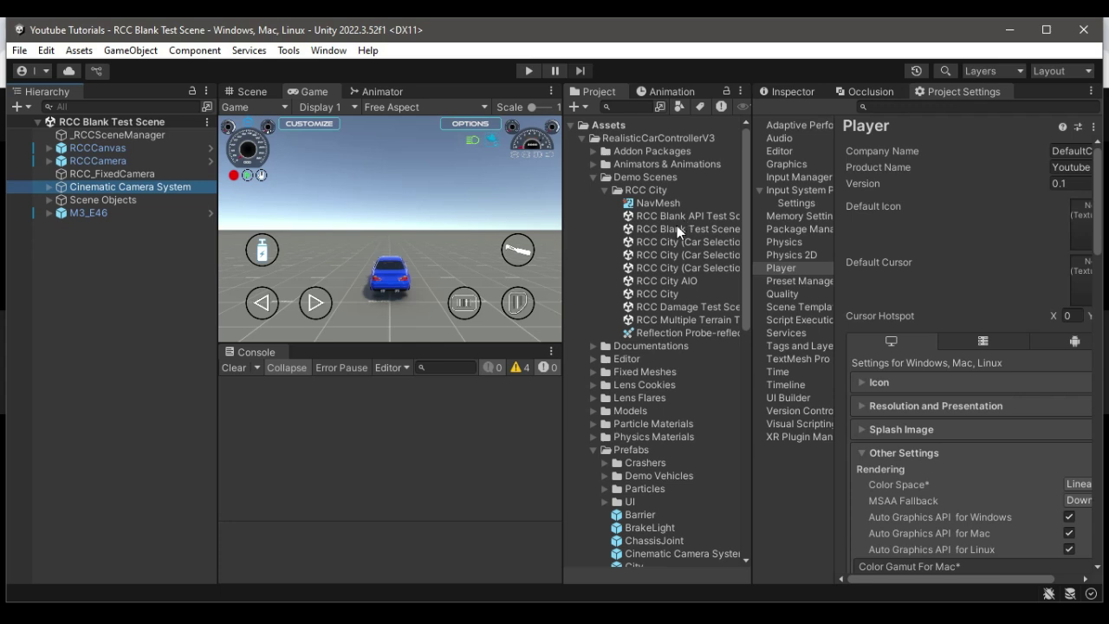
scroll(677, 225, down, 4)
scroll(677, 225, up, 5)
click(594, 178)
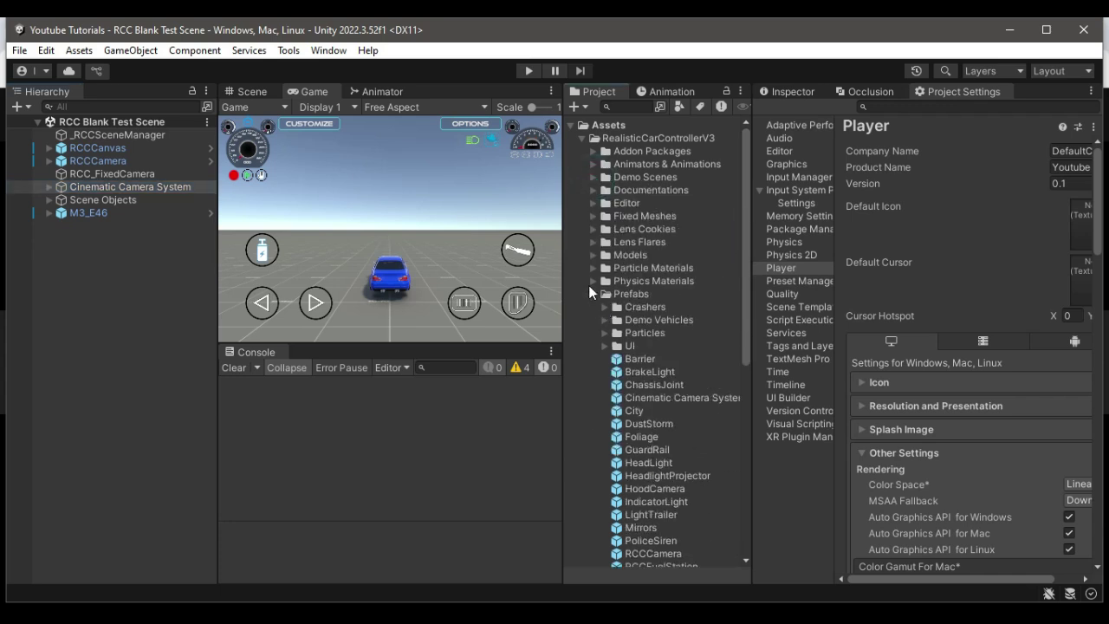
click(595, 294)
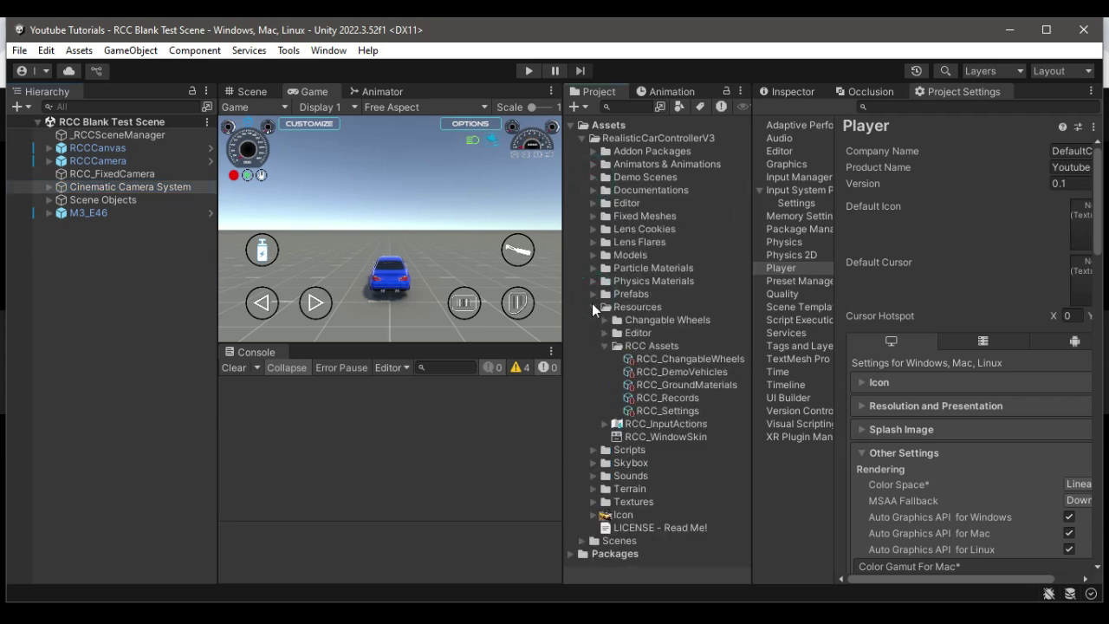
click(595, 307)
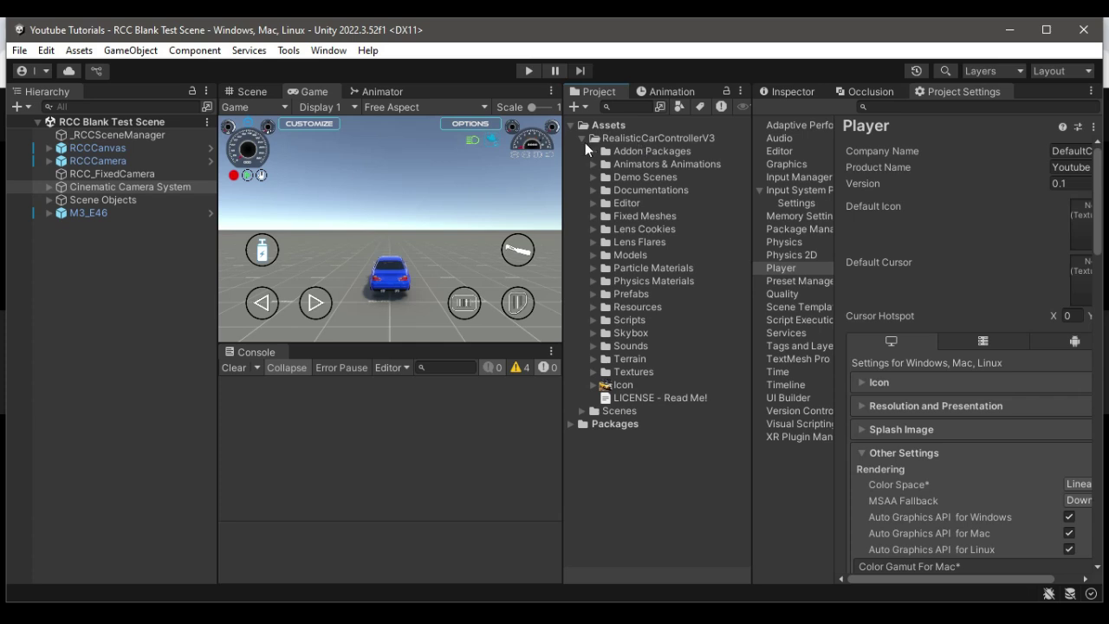
click(583, 140)
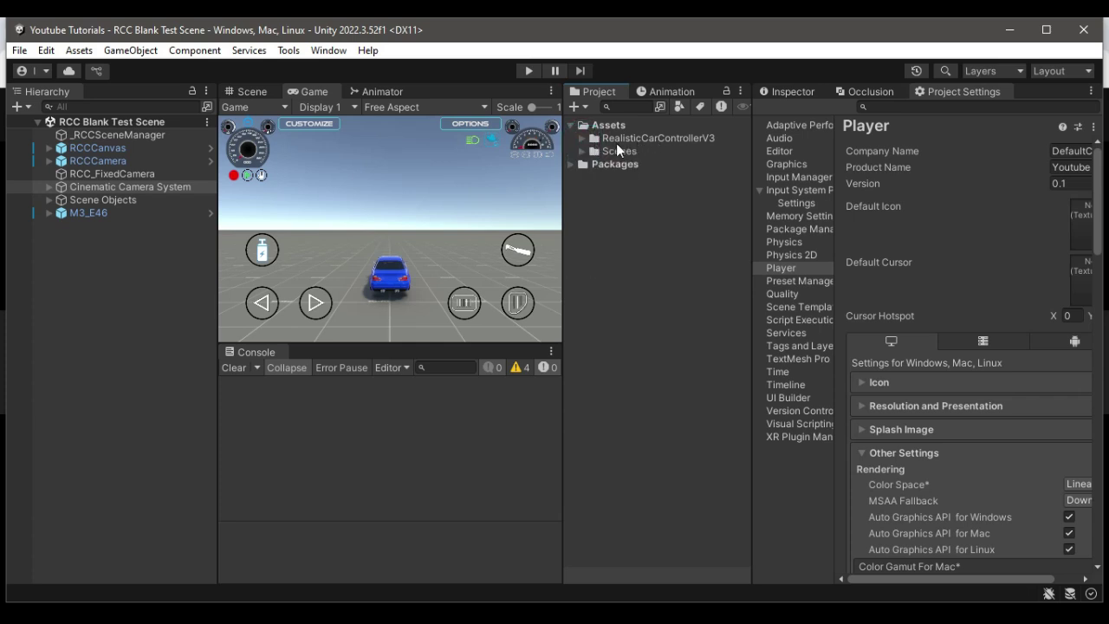
Step: Open the RCC City scene from the Demo Scenes folder of RealisticCarControllerV3
click(580, 139)
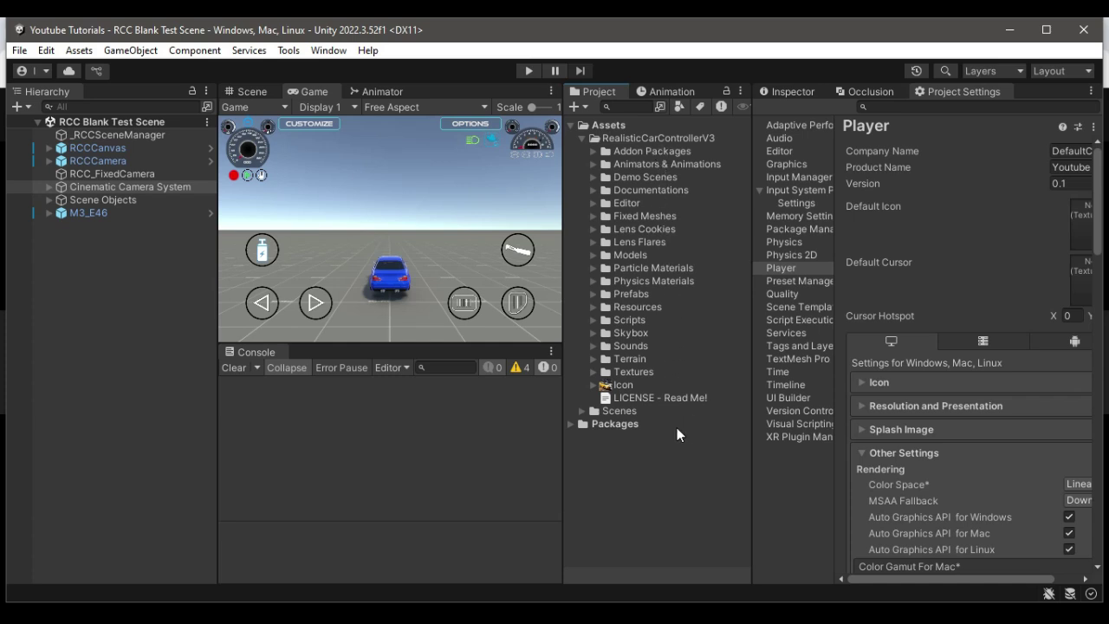
click(593, 178)
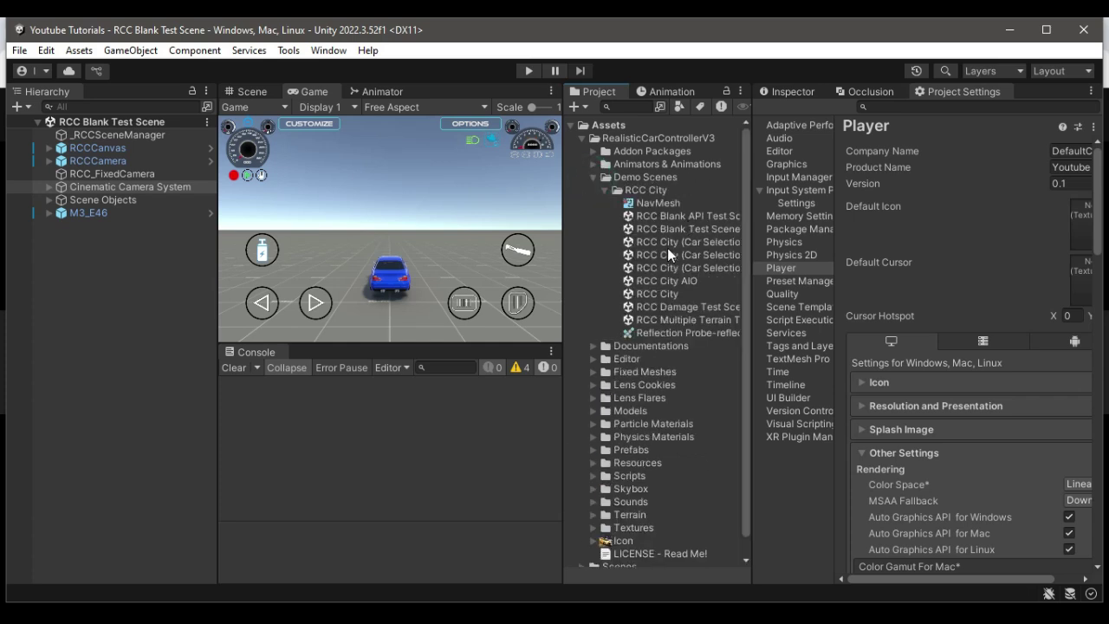
double_click(669, 294)
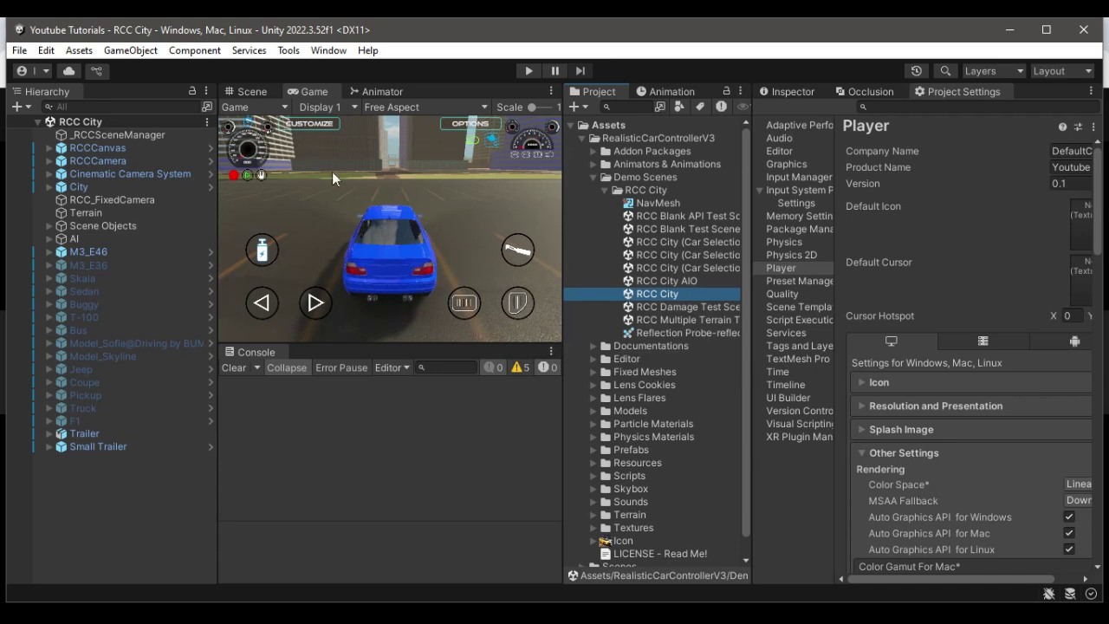
Step: Examine the city environment in the Scene view, framed on the Terrain object
click(258, 90)
double_click(115, 212)
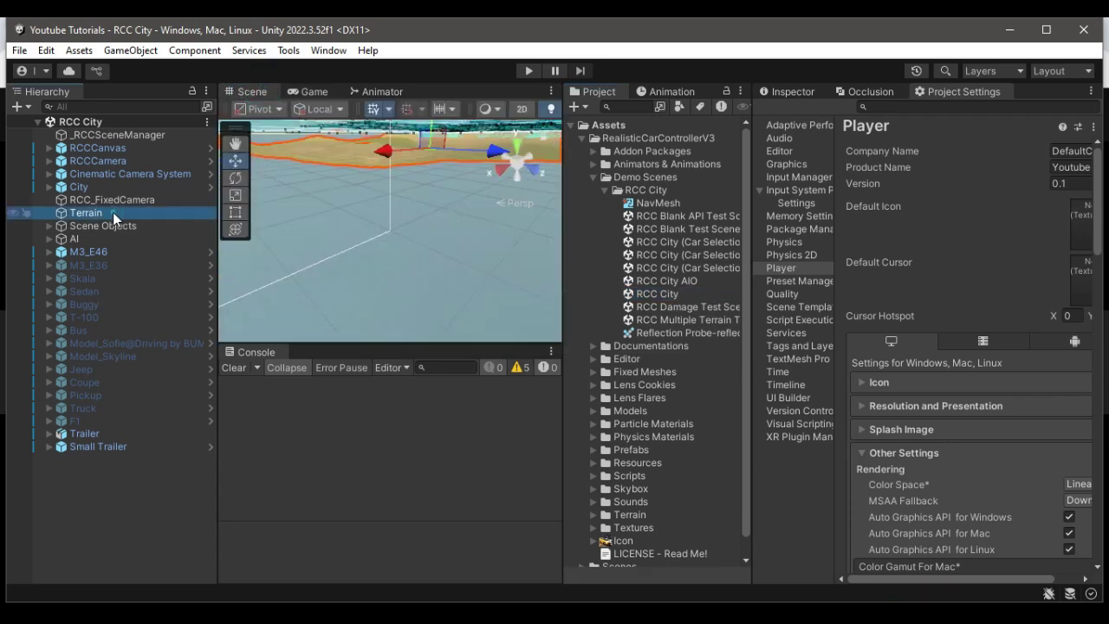
scroll(373, 250, up, 10)
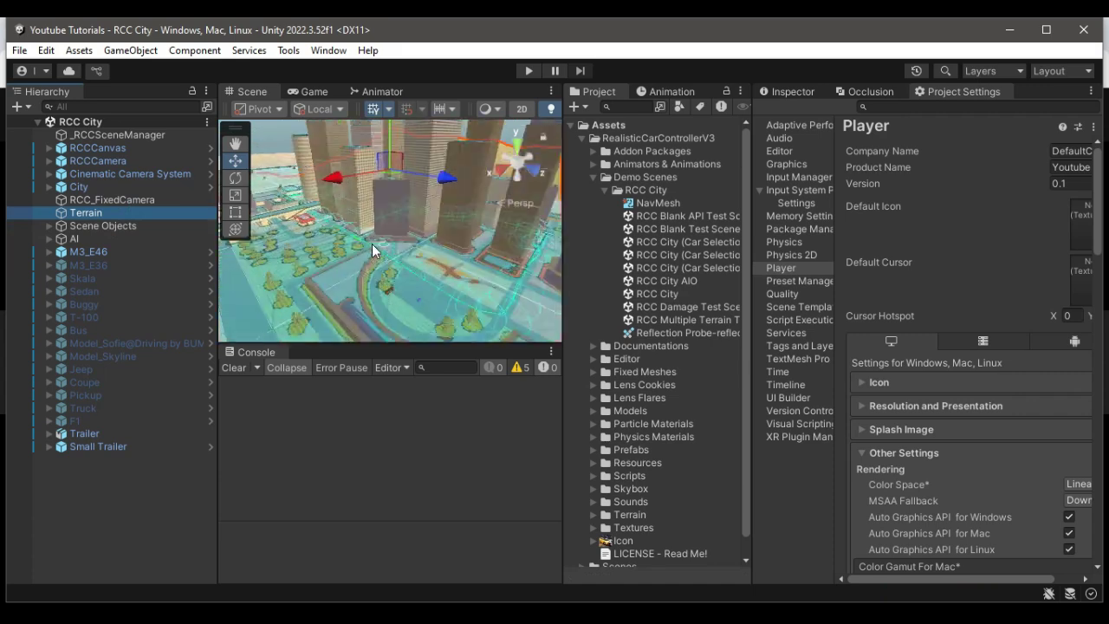
scroll(372, 244, down, 5)
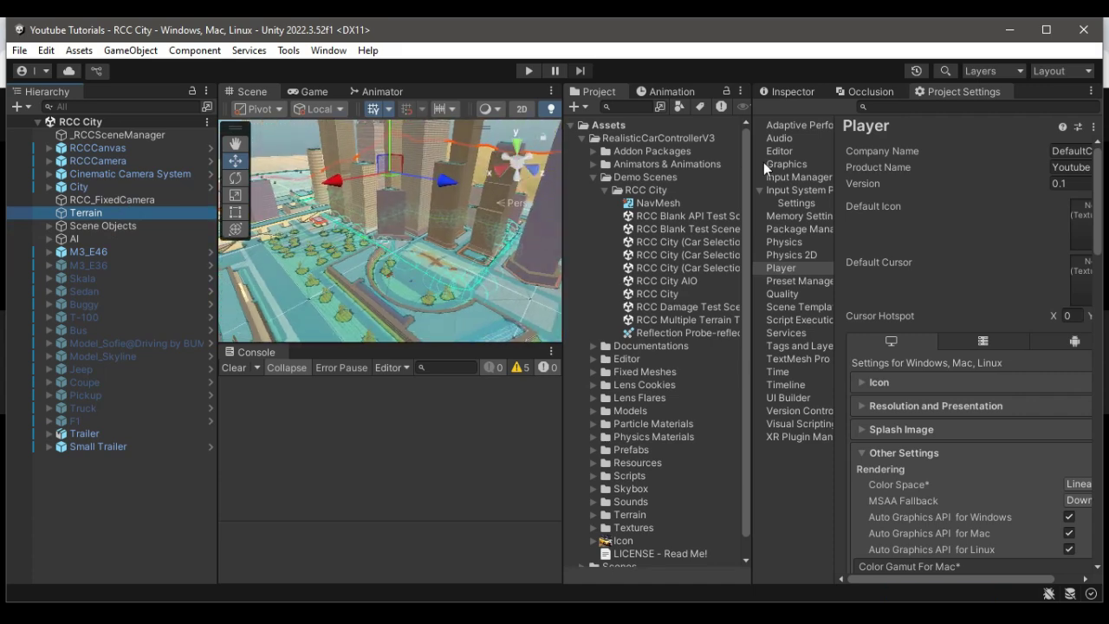
click(84, 225)
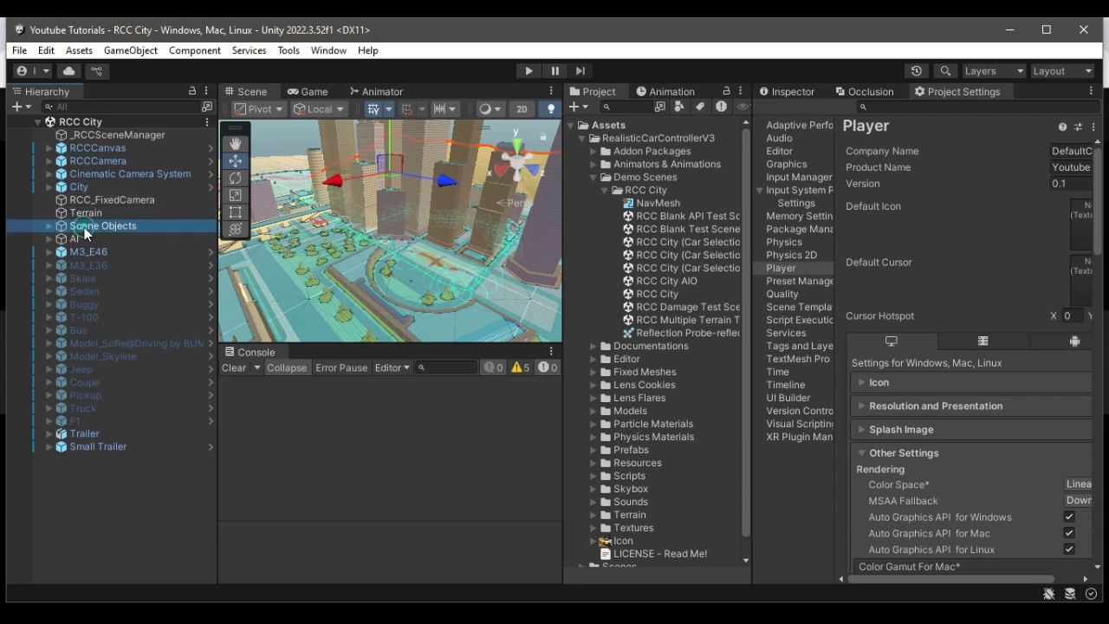
click(147, 203)
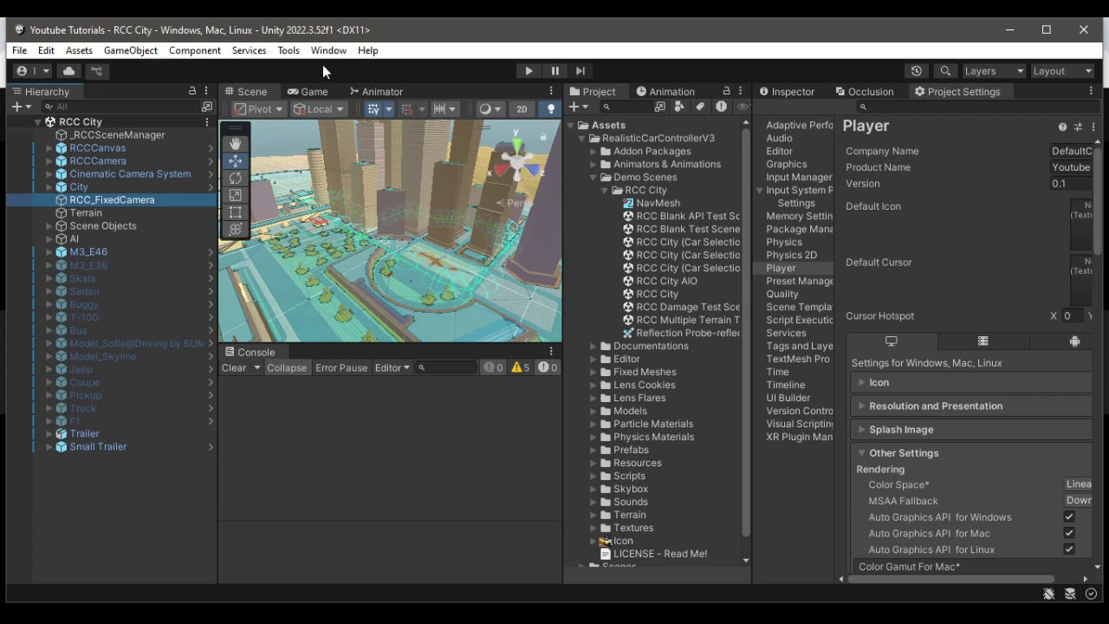
Step: Open the RCC_Settings asset of Realistic Car Controller for inspection
click(289, 50)
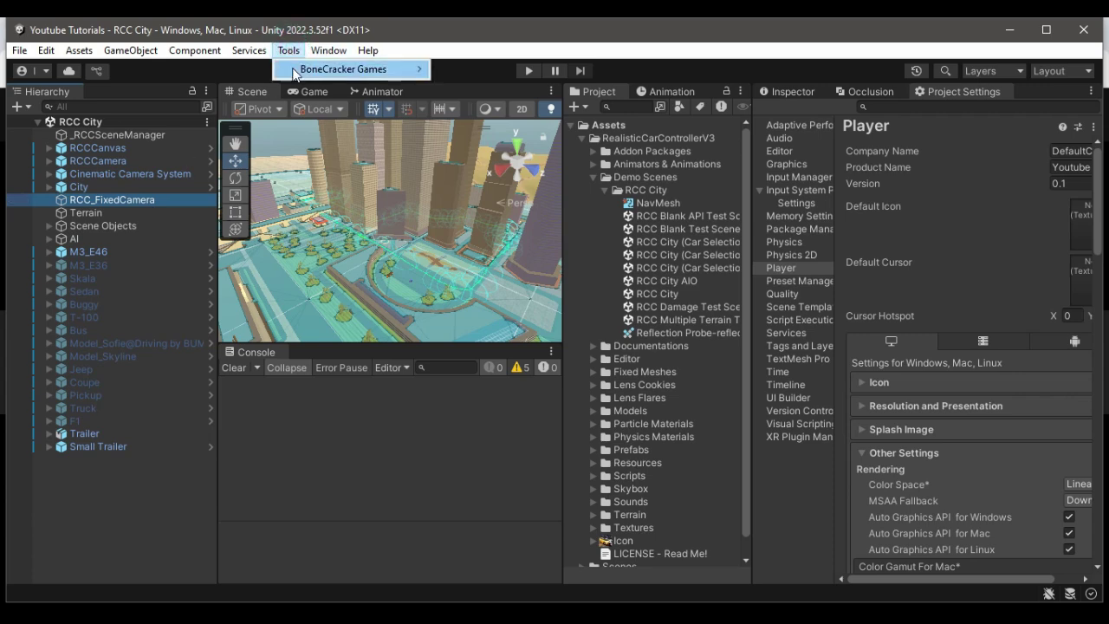
mouse_move(319, 74)
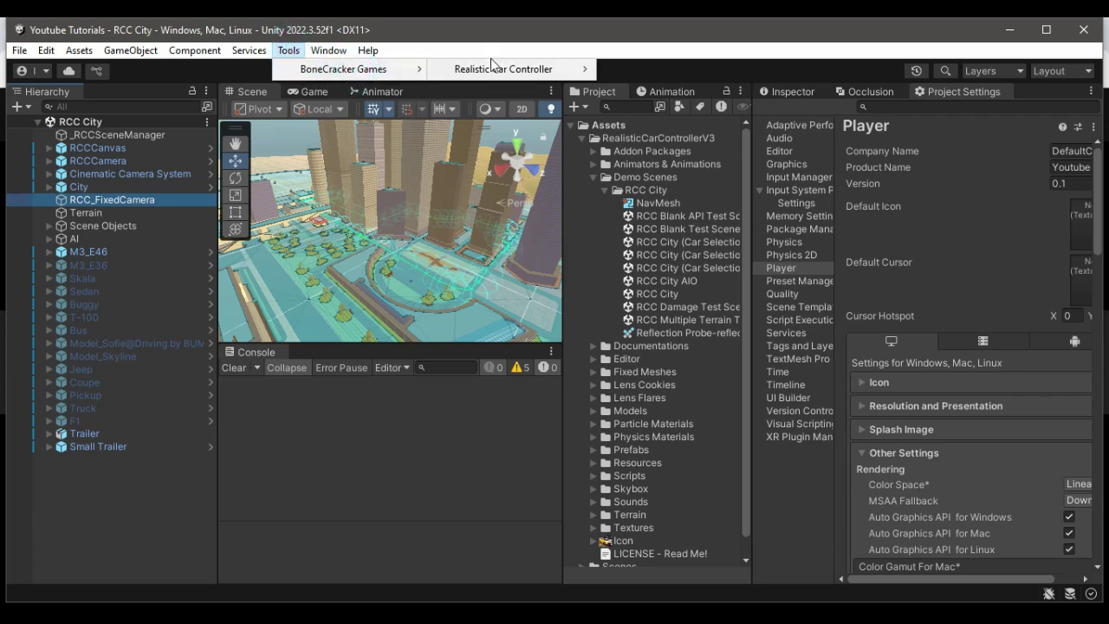
mouse_move(416, 69)
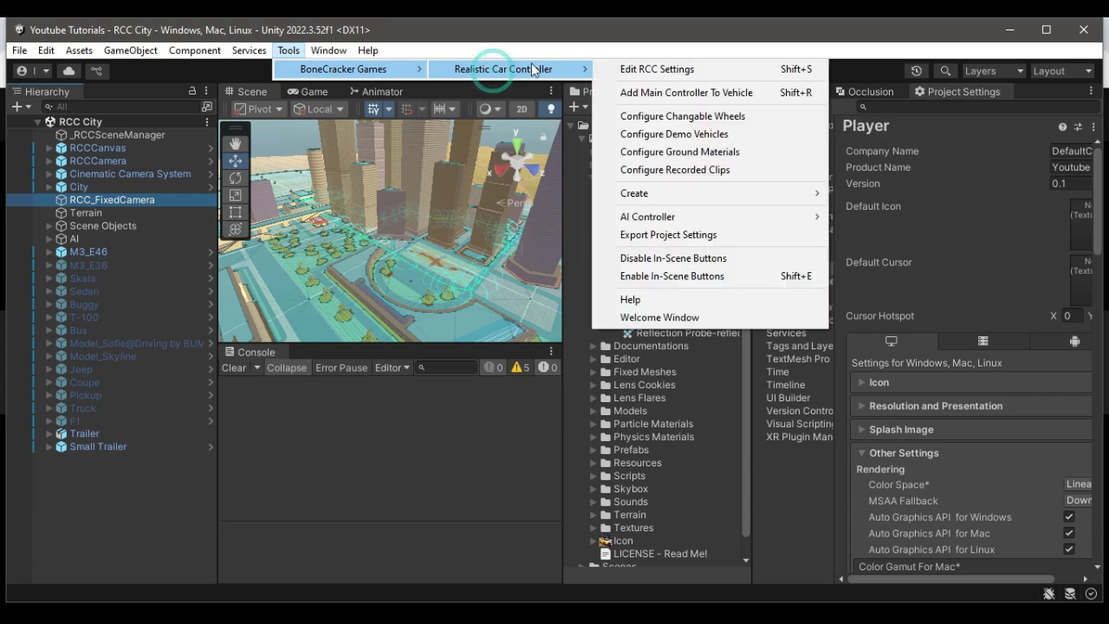
mouse_move(583, 70)
click(633, 73)
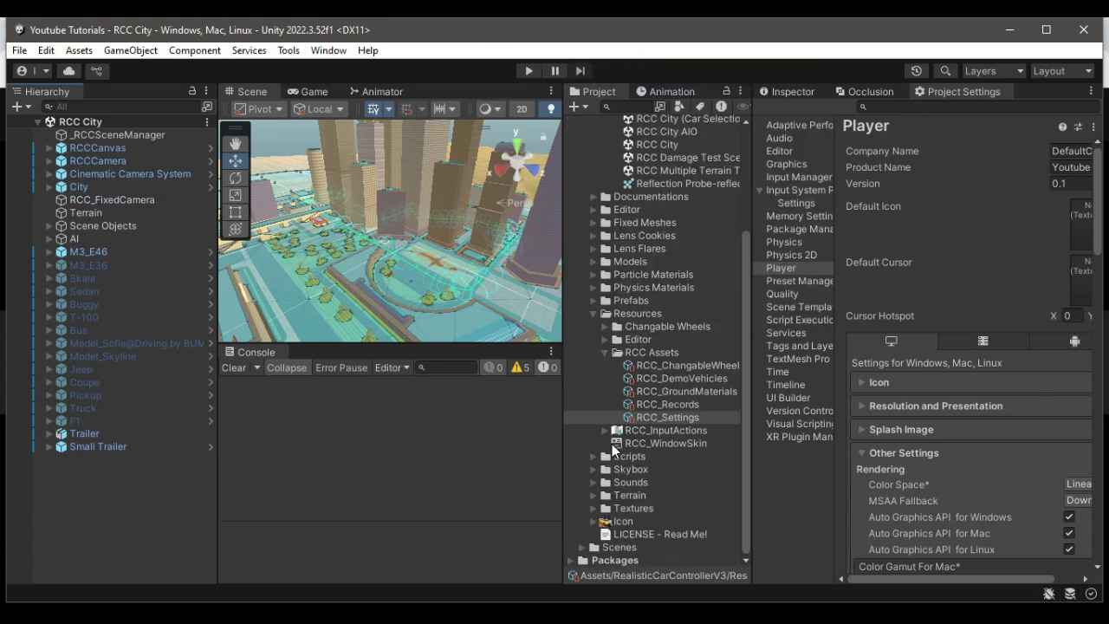
click(703, 417)
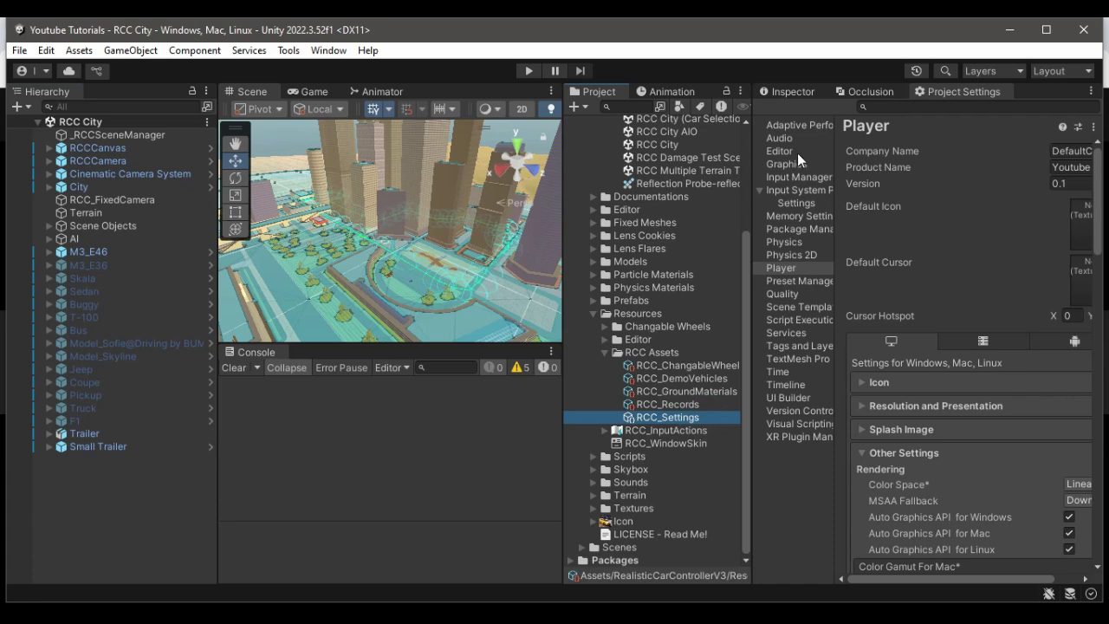
click(794, 91)
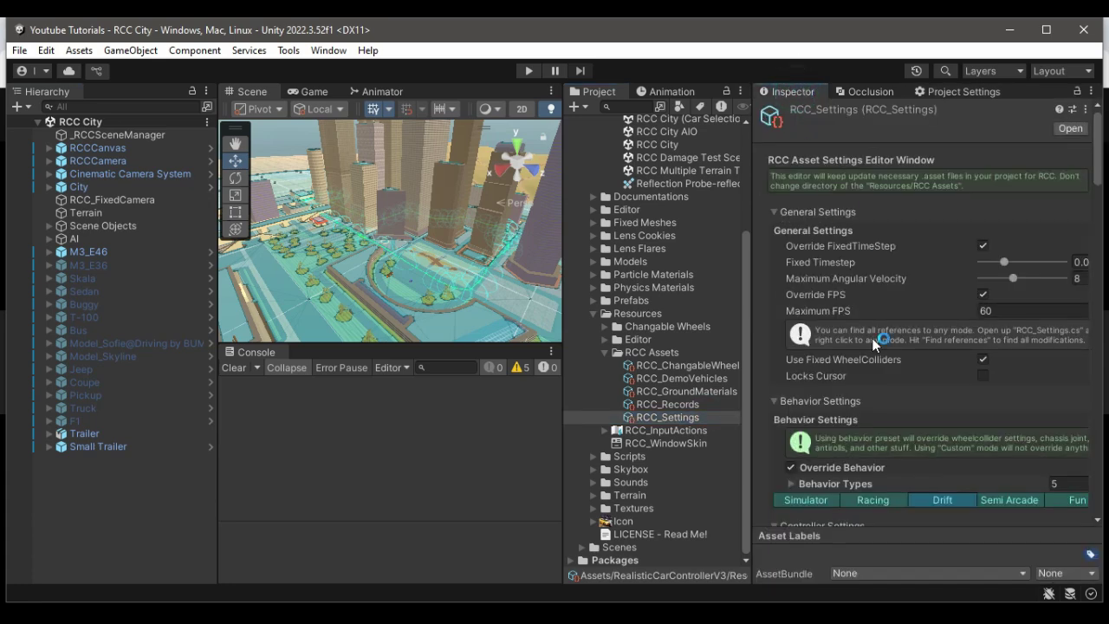
Step: Set the vehicle behavior preset to Fun in the RCC behavior settings
scroll(873, 344, down, 2)
scroll(861, 311, up, 2)
scroll(861, 305, down, 1)
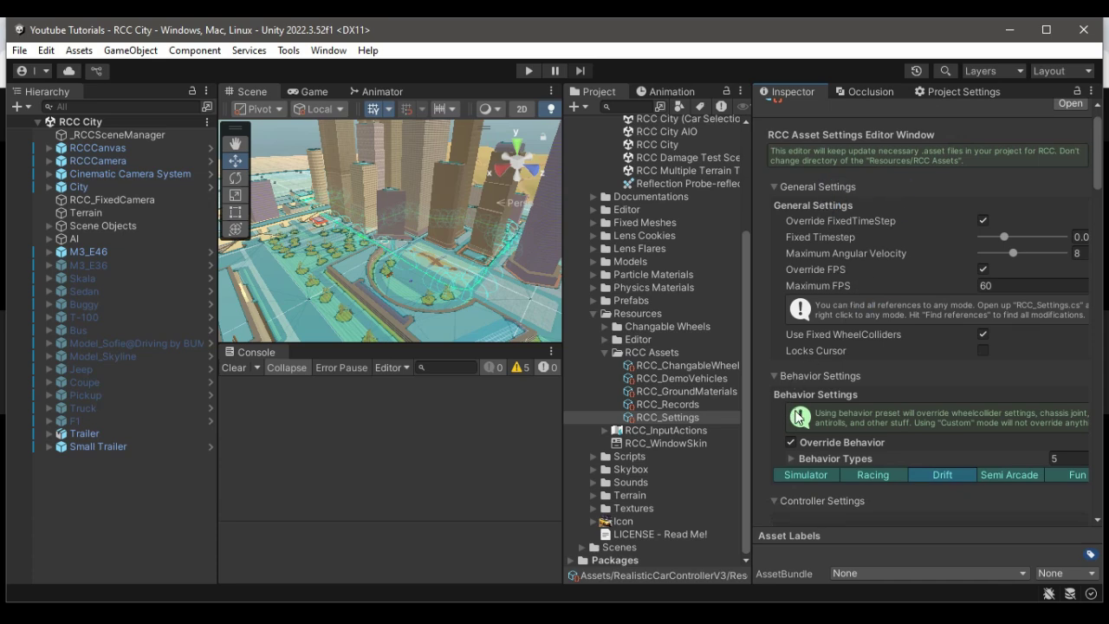
scroll(867, 373, down, 3)
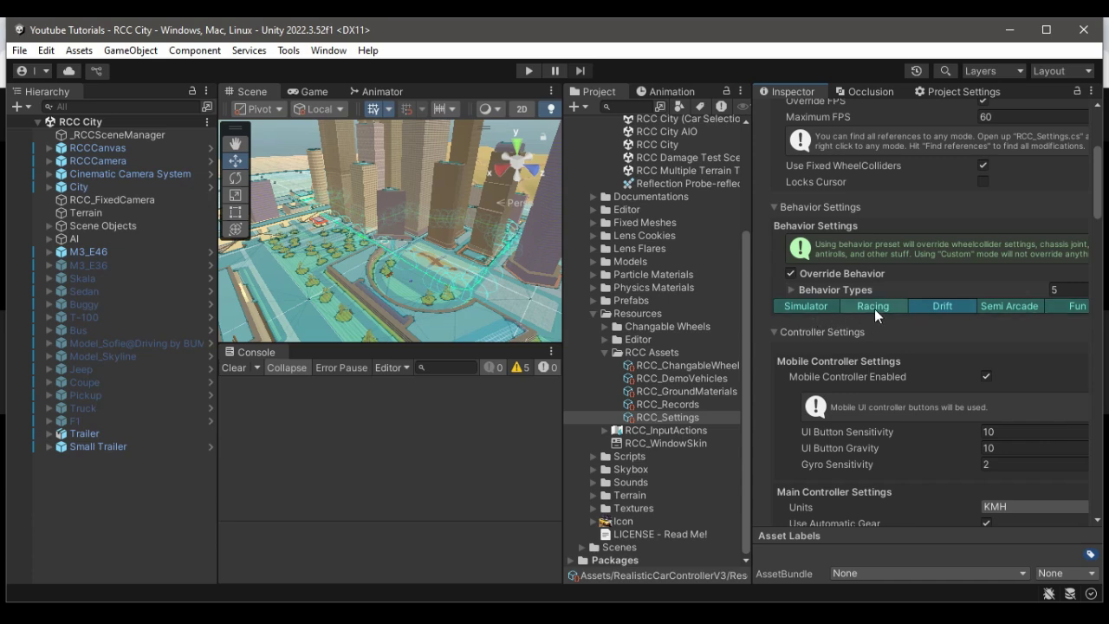
click(942, 306)
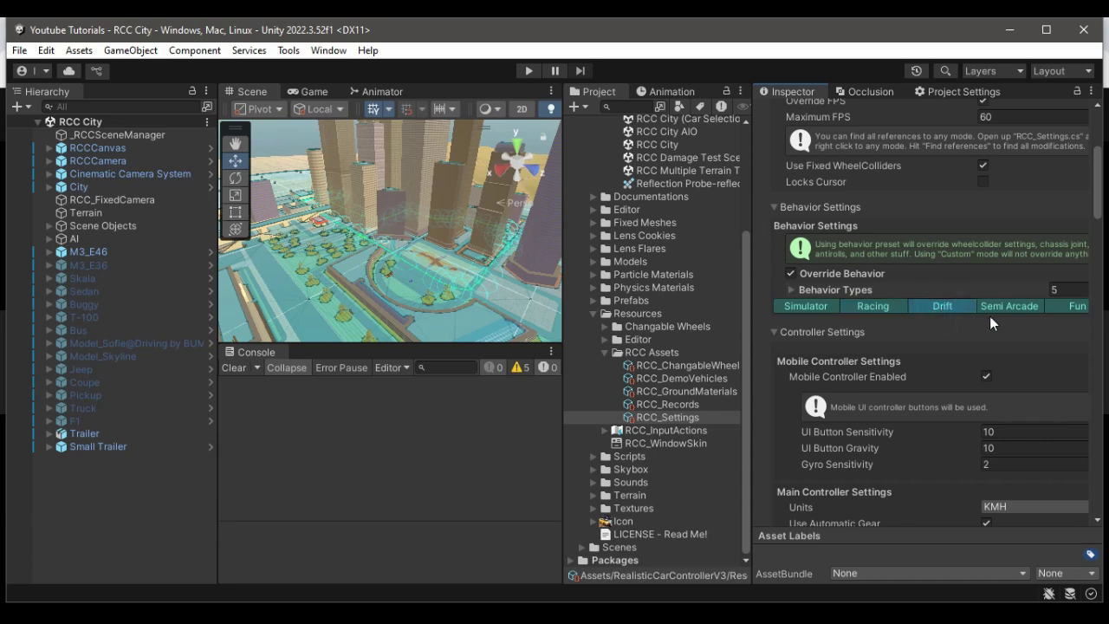
click(1080, 308)
Step: Disable the mobile controller in the RCC controller settings
scroll(1036, 338, down, 3)
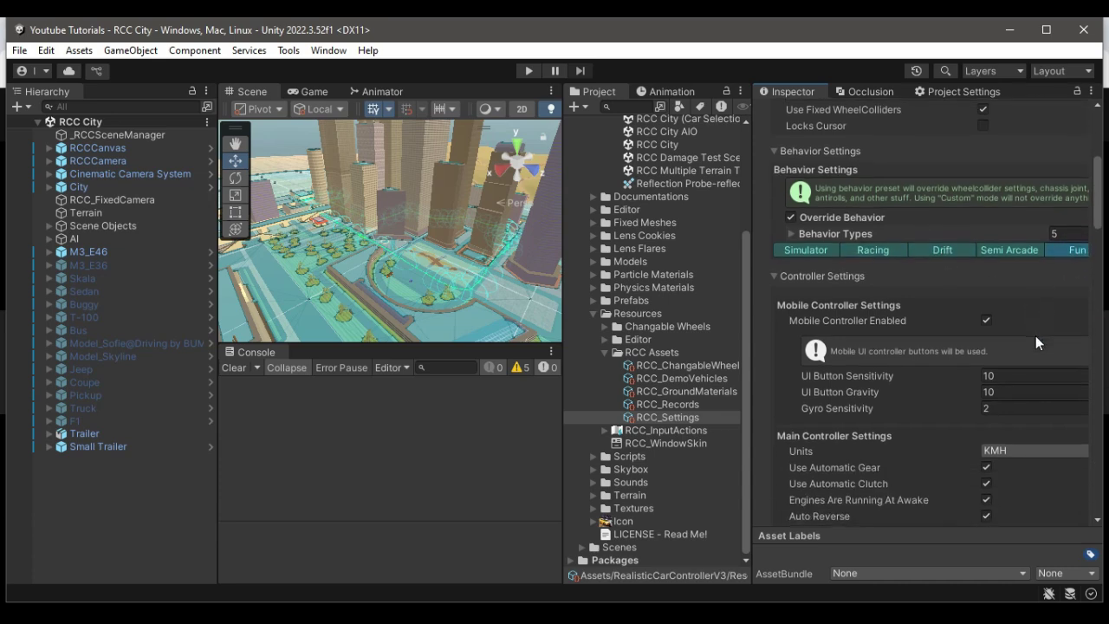
scroll(1023, 345, down, 3)
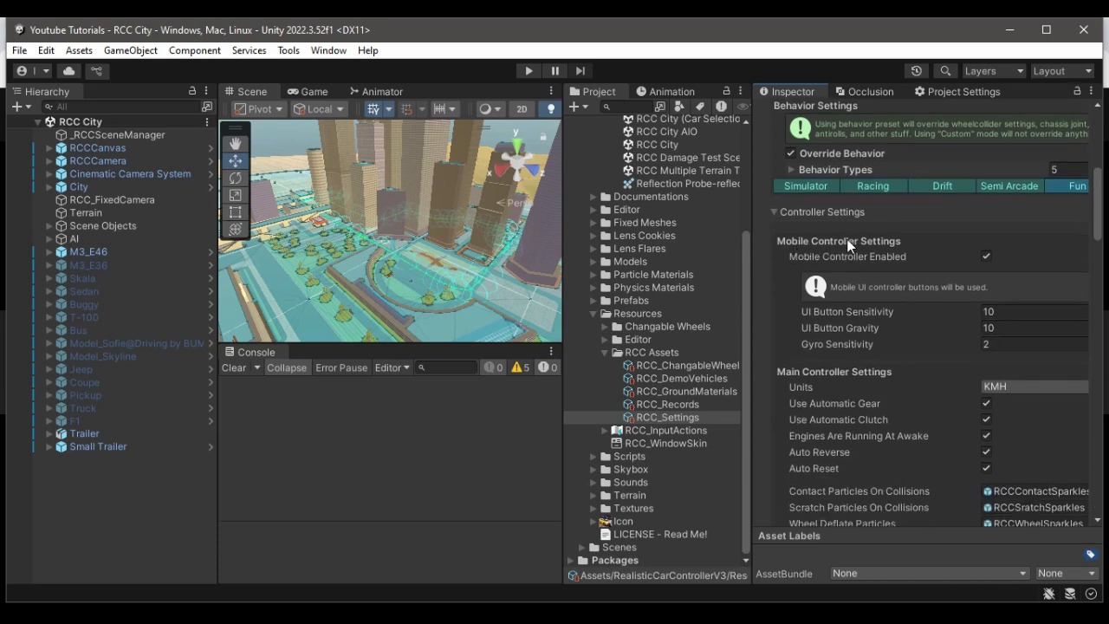
click(988, 255)
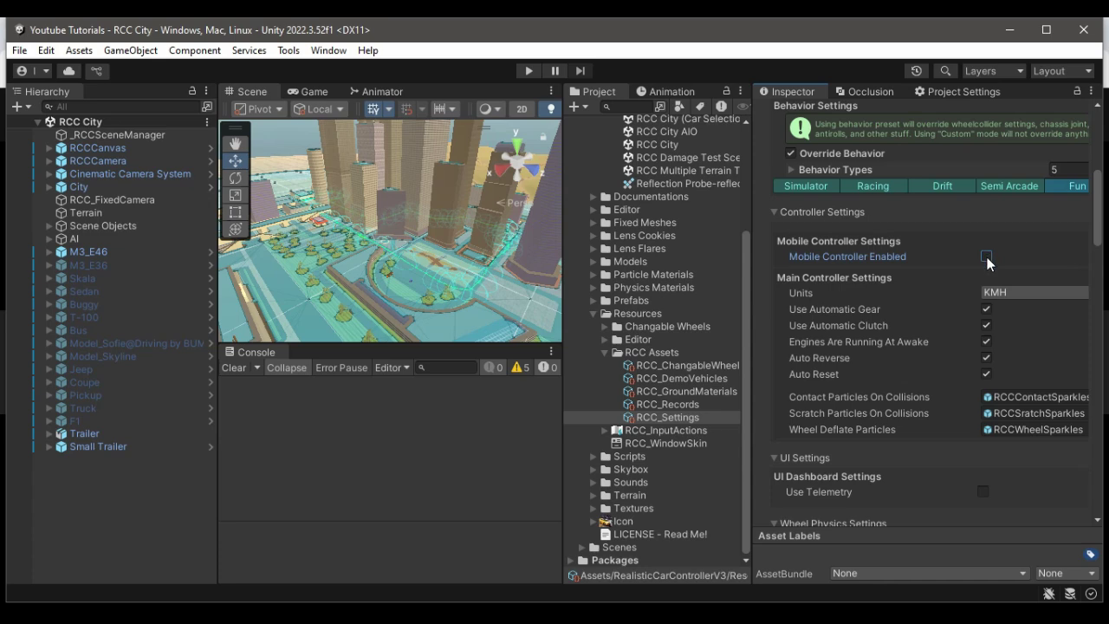
click(987, 257)
click(987, 257)
scroll(823, 437, down, 8)
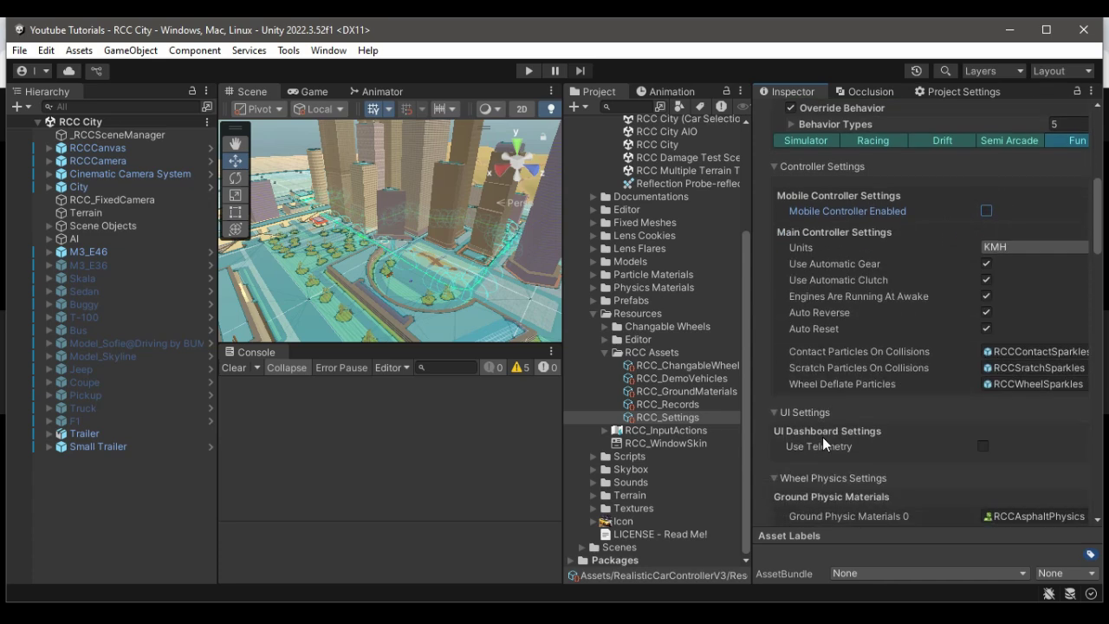
scroll(823, 437, up, 15)
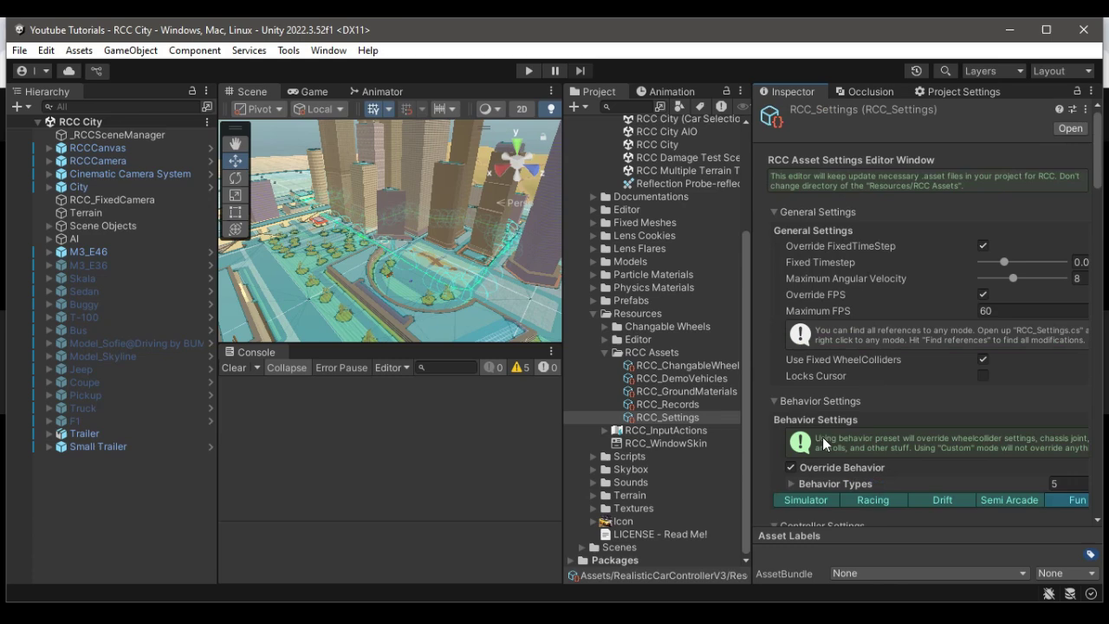
Step: Run the RCC City scene in play mode with the Game view maximized
click(11, 240)
click(312, 88)
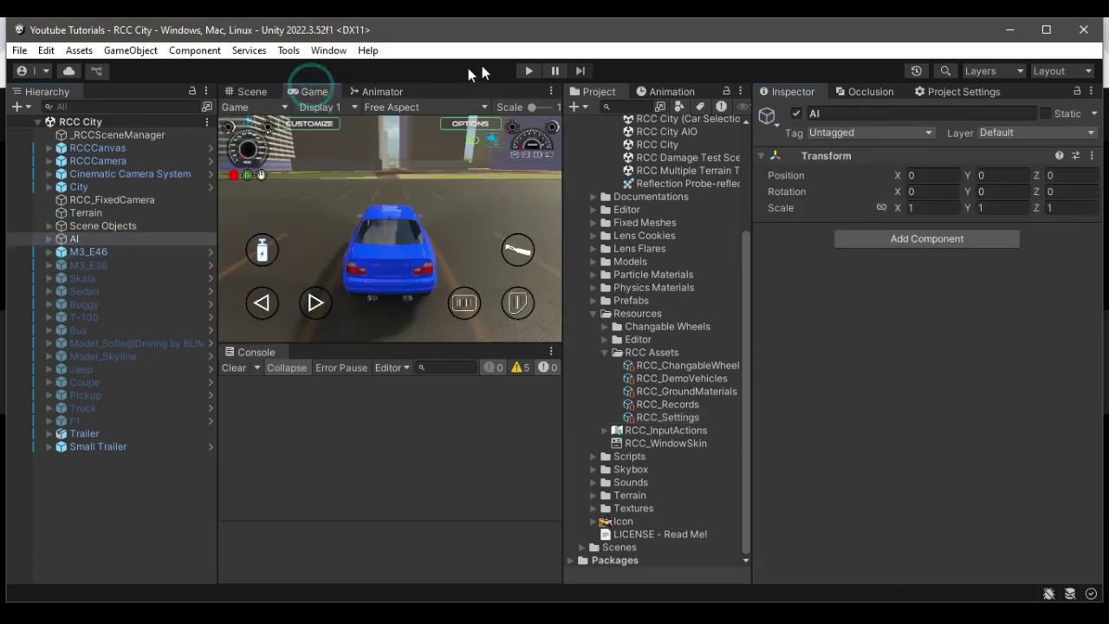
click(532, 71)
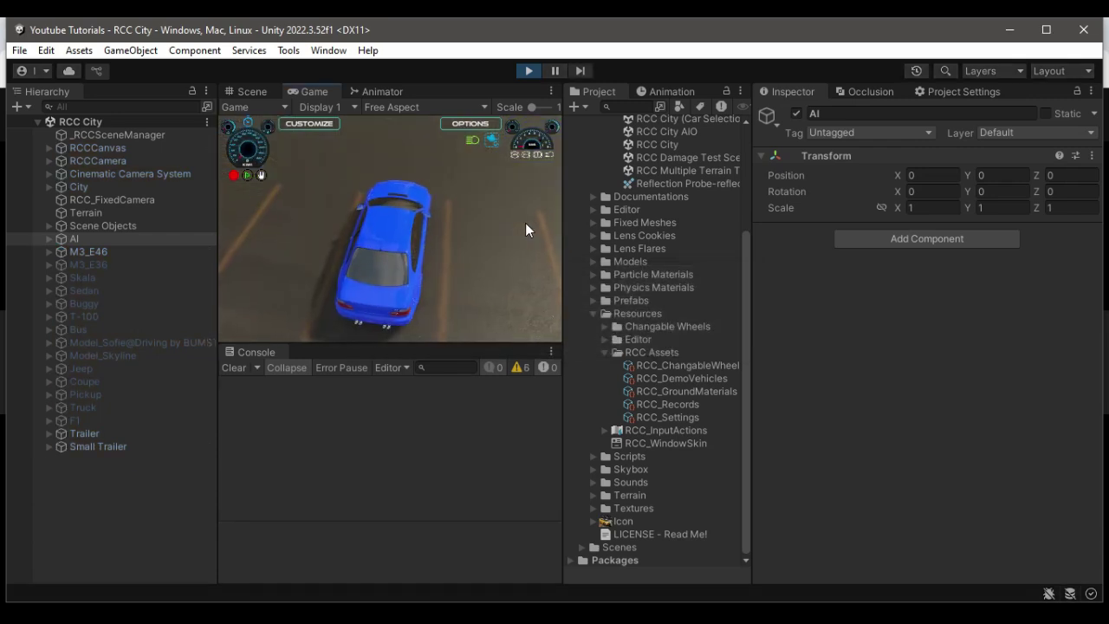
click(552, 91)
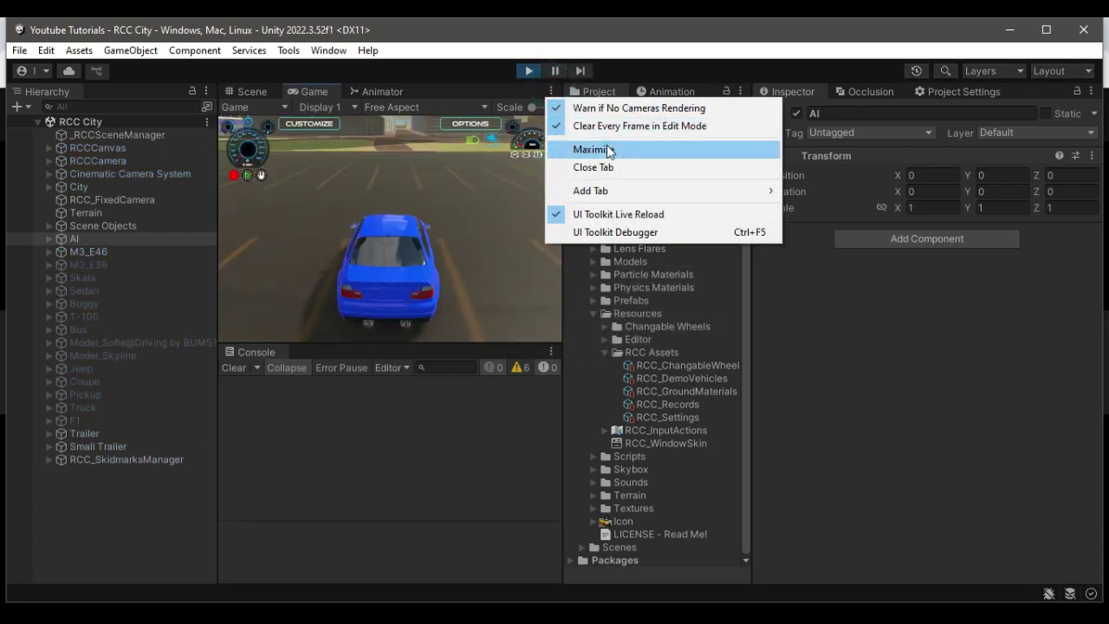
click(604, 147)
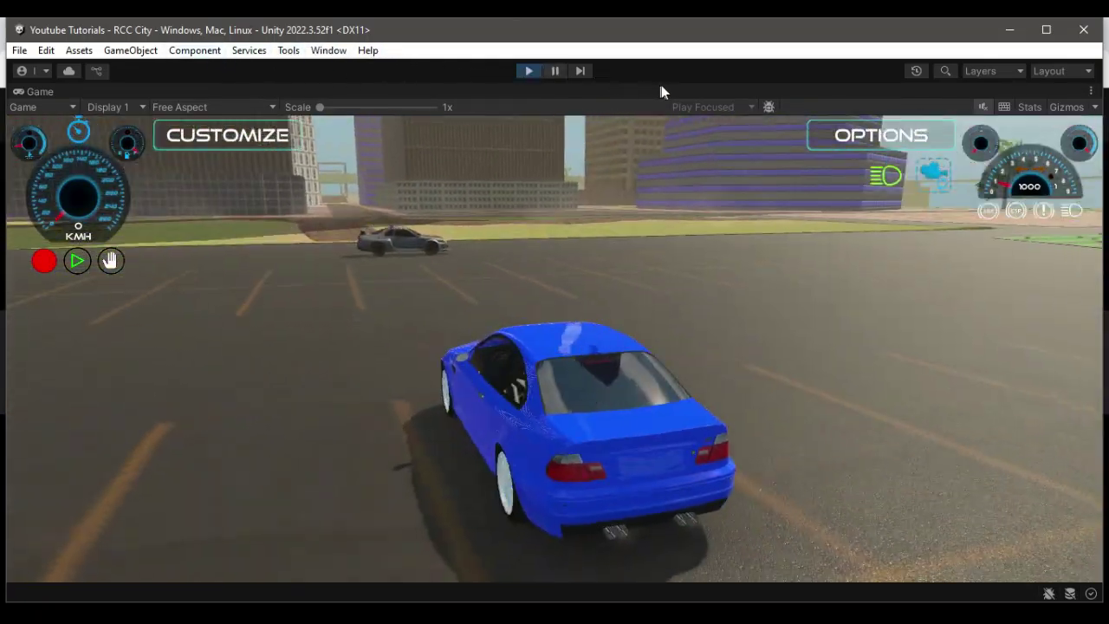
Step: Test-drive the blue car through the city, accelerating and steering both ways
key(w)
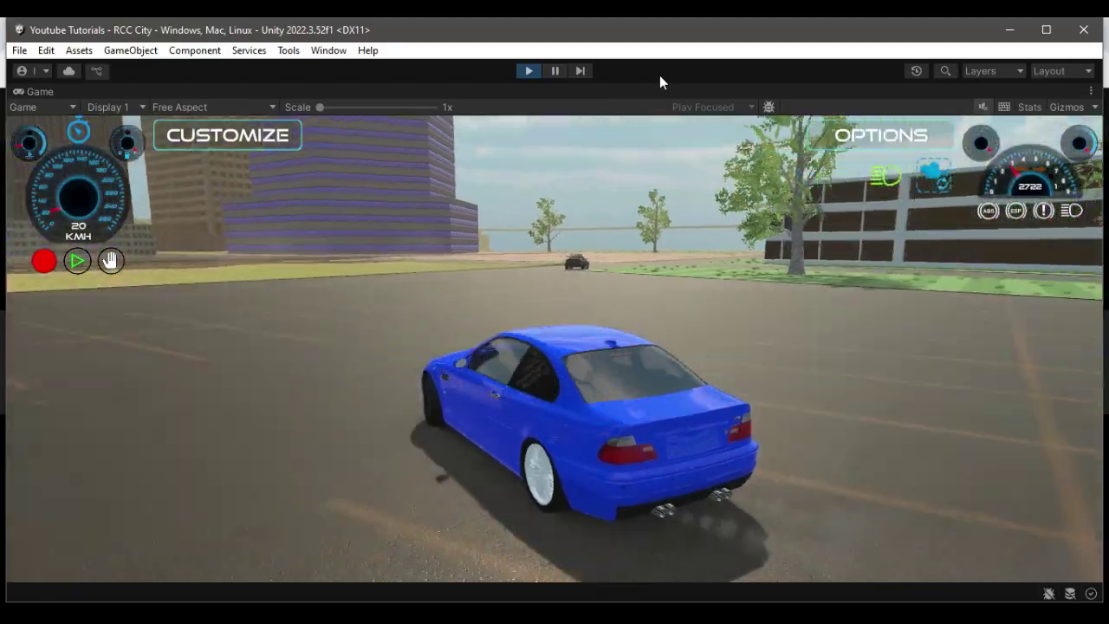
key(a)
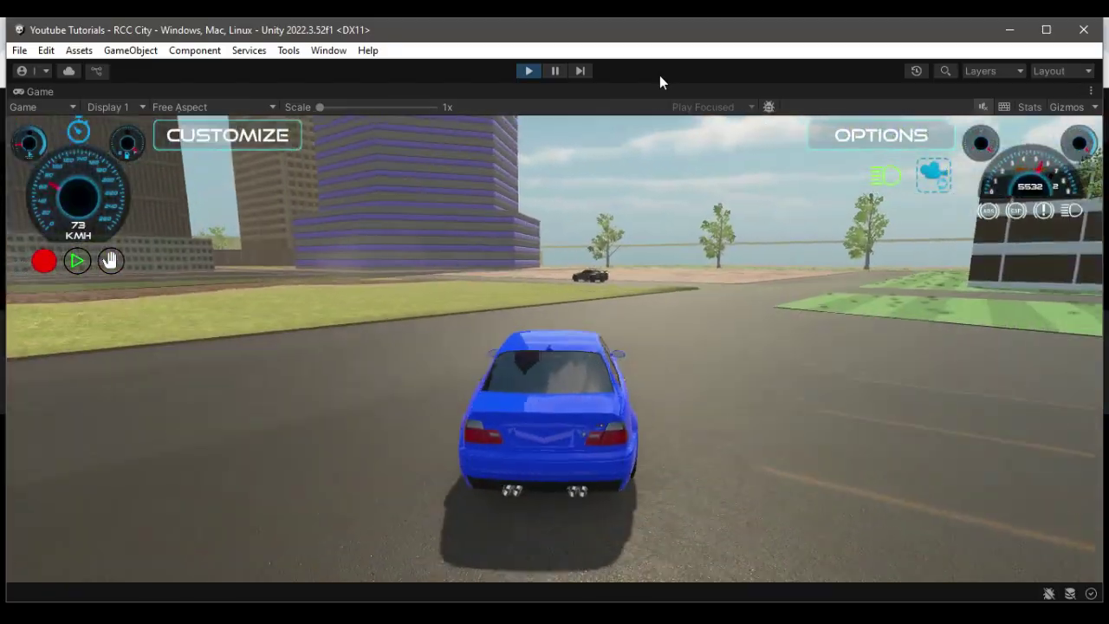
key(d)
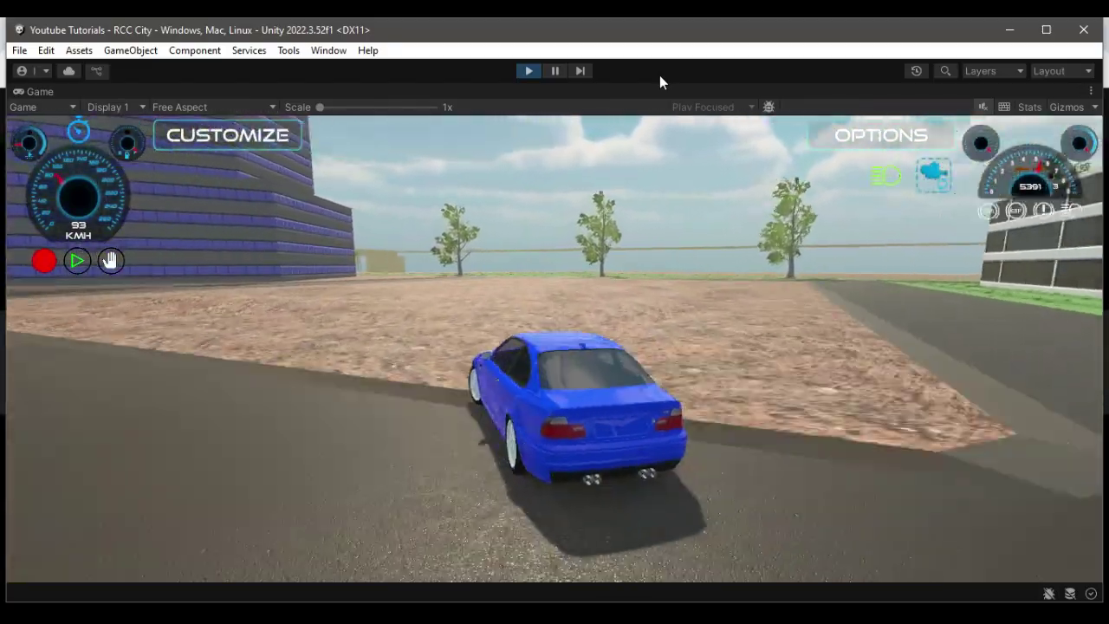
key(a)
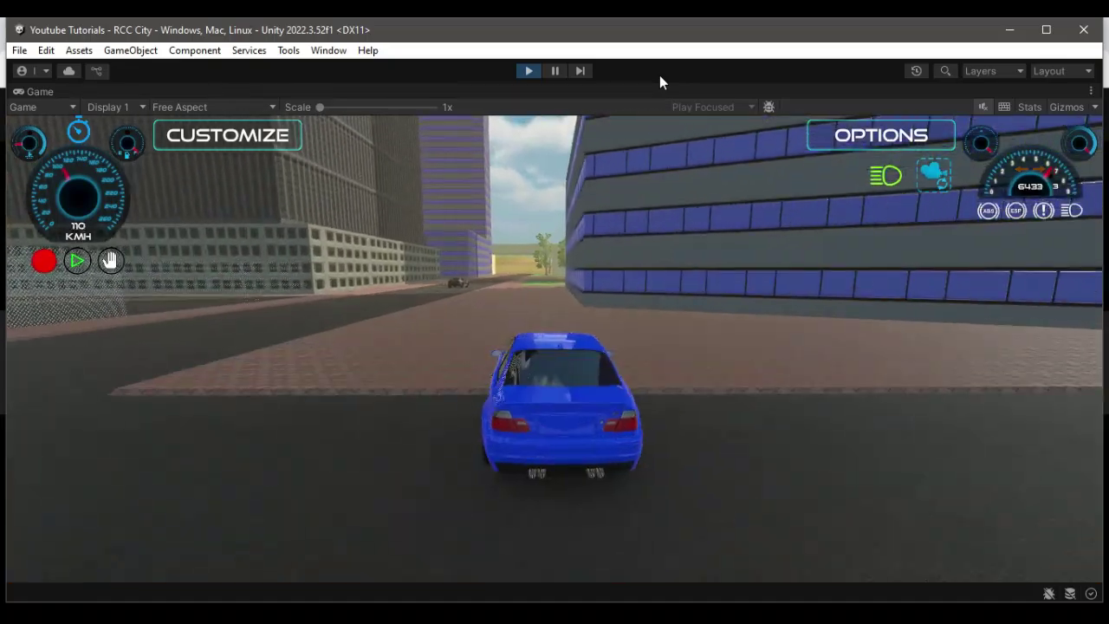
Step: Drive the blue car through the city streets, reversing away from the buildings and turning back onto the road
key(d)
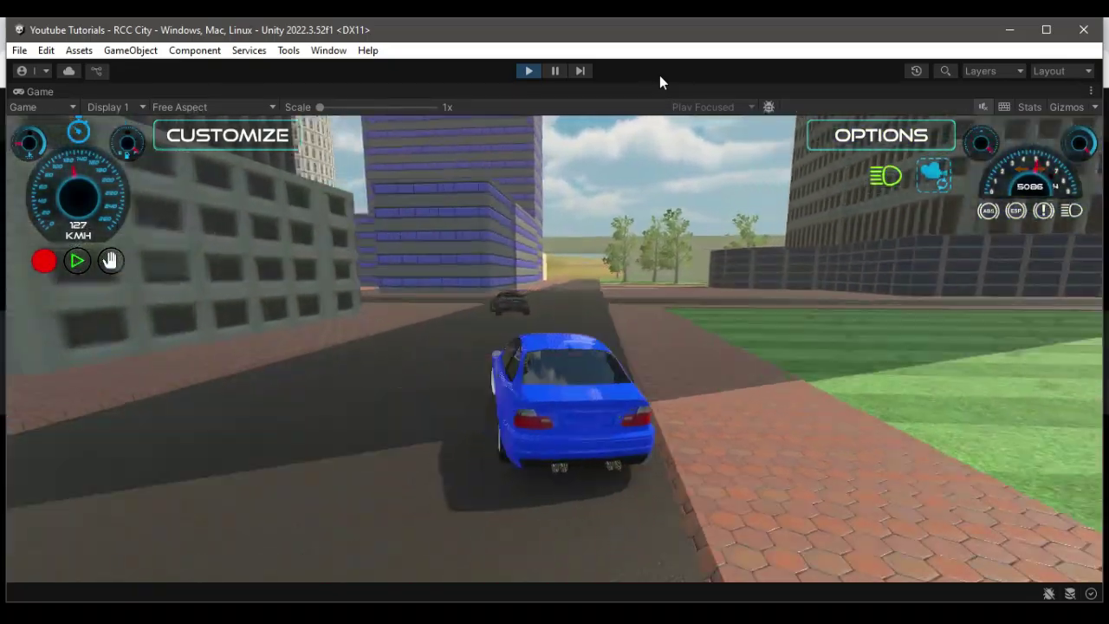
key(a)
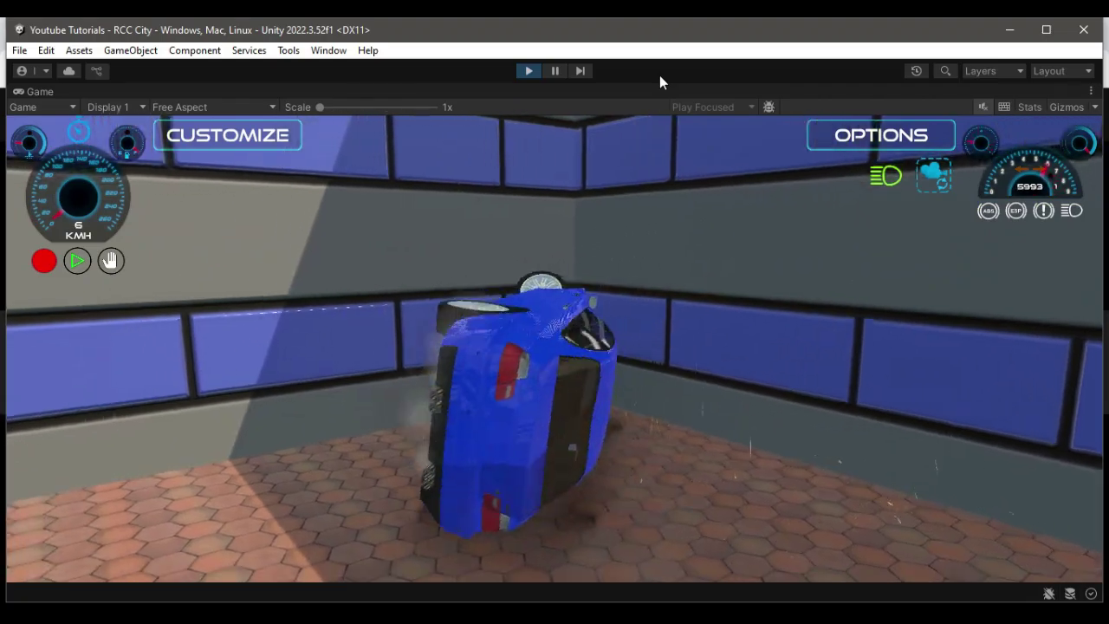
key(s)
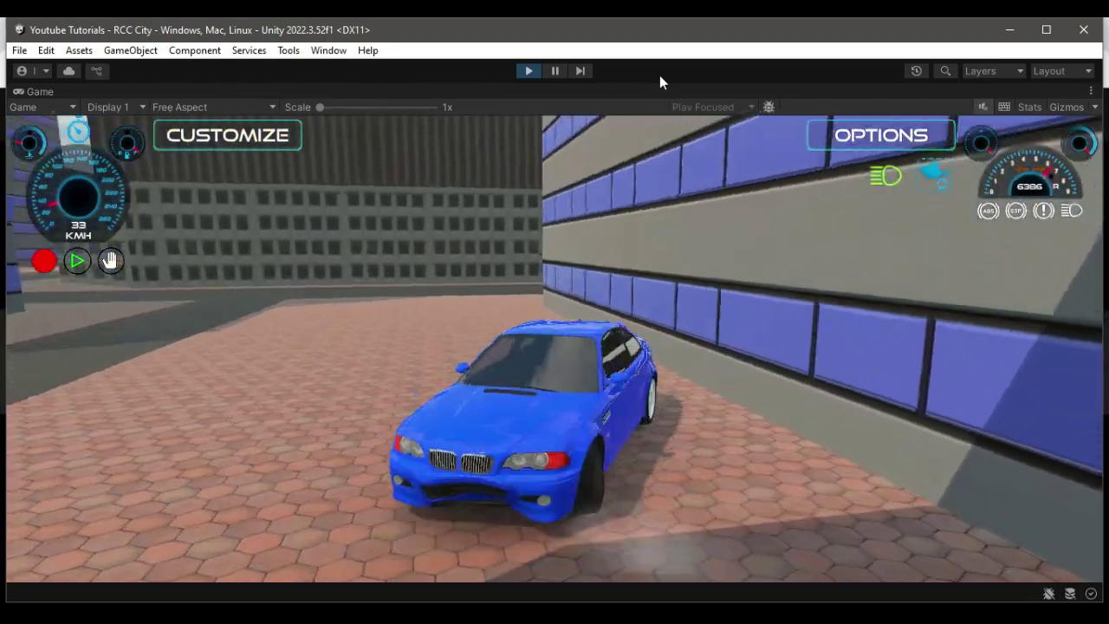
key(w)
key(d)
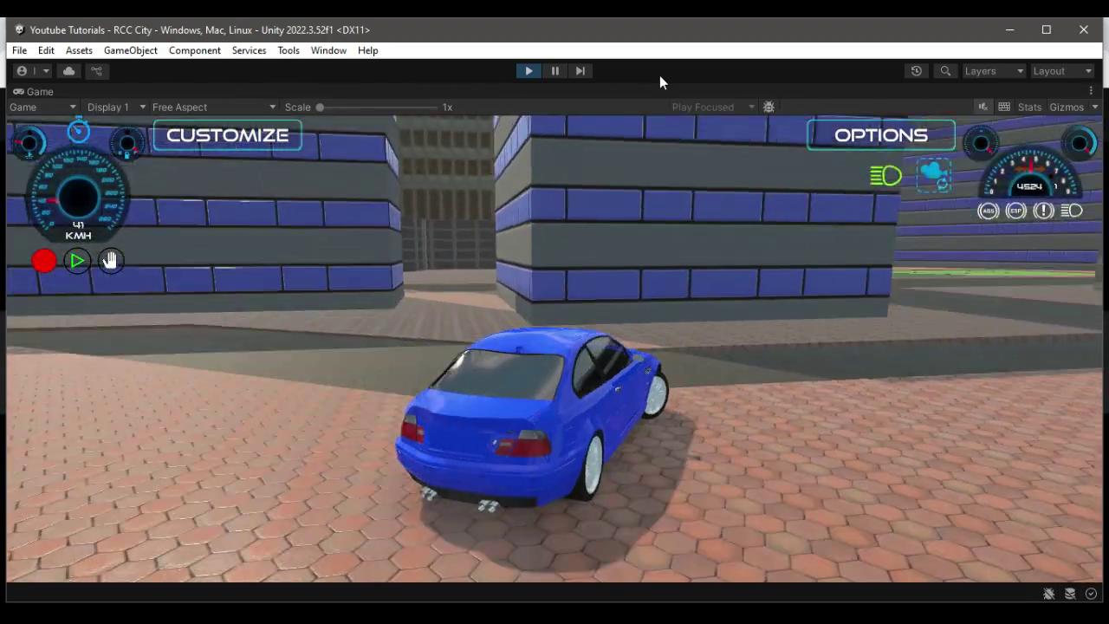
key(a)
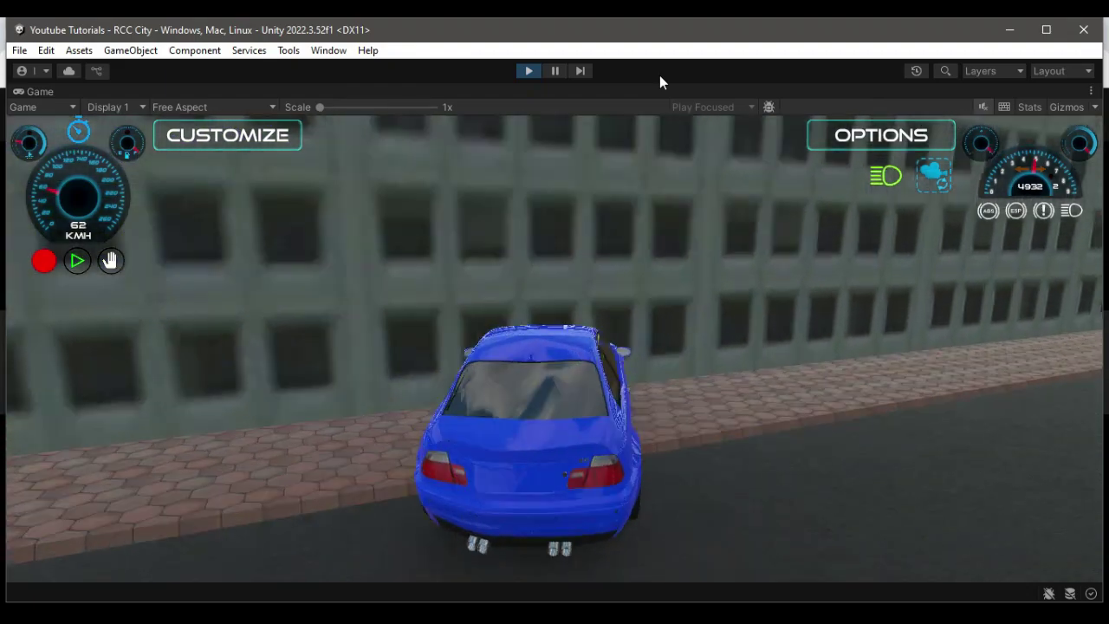
key(s)
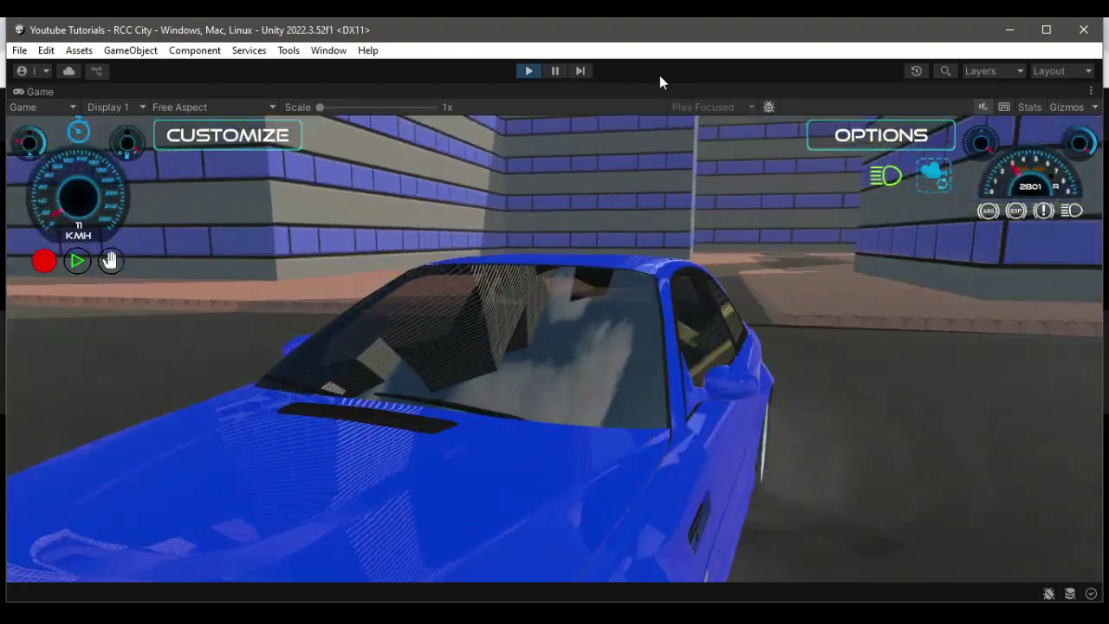
key(w)
key(d)
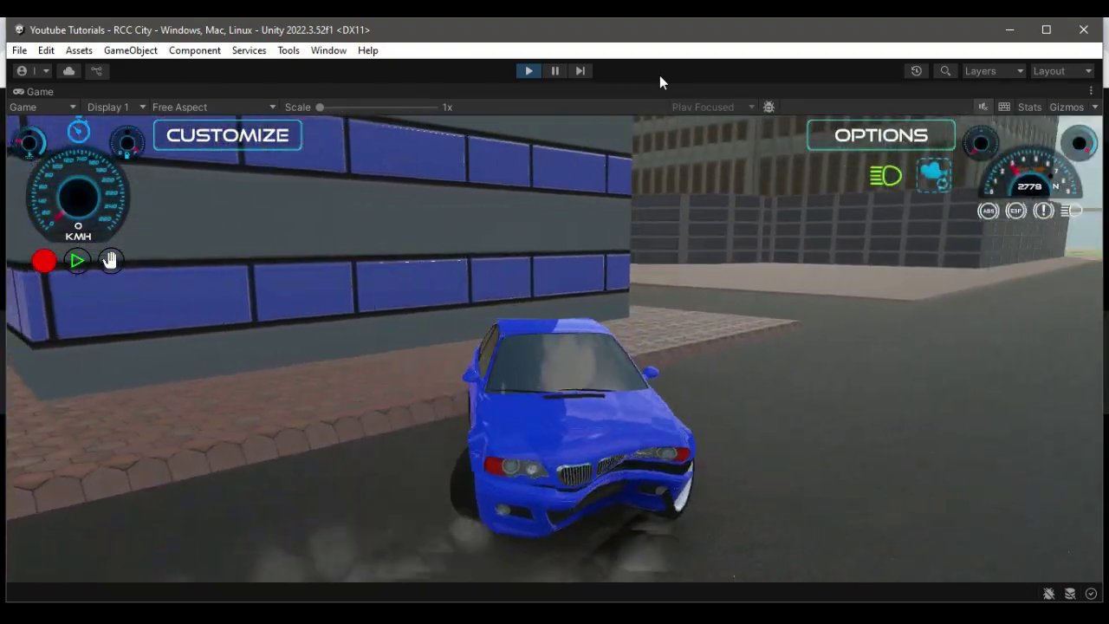
key(w)
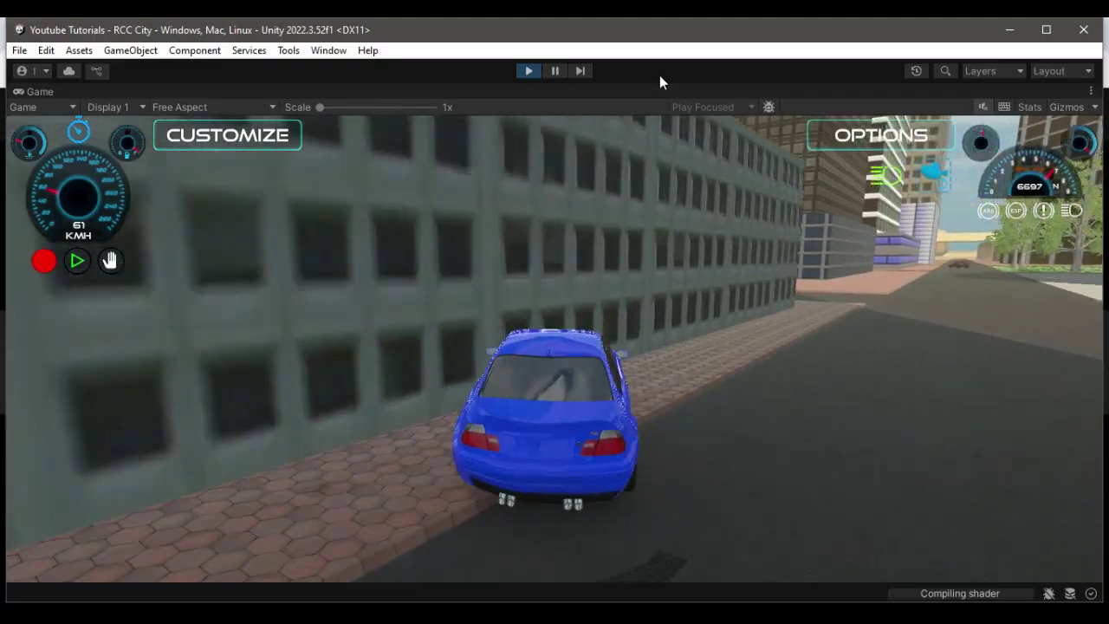
Step: Accelerate the car down the street past the park, steer both ways and brake to a stop on the grass
key(w)
key(d)
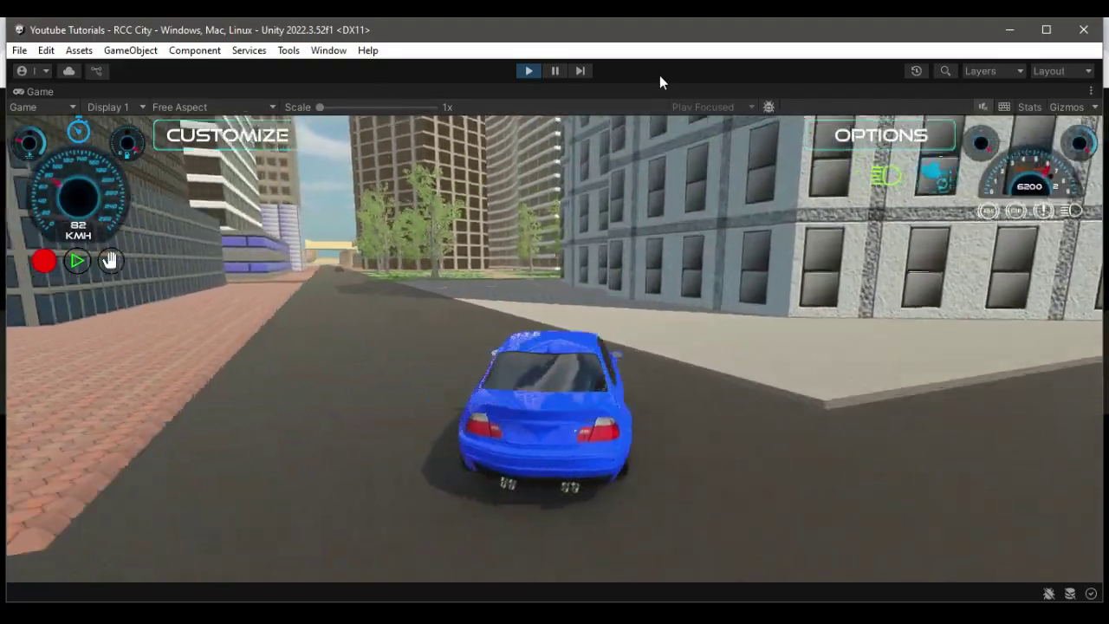
key(a)
key(w)
key(a)
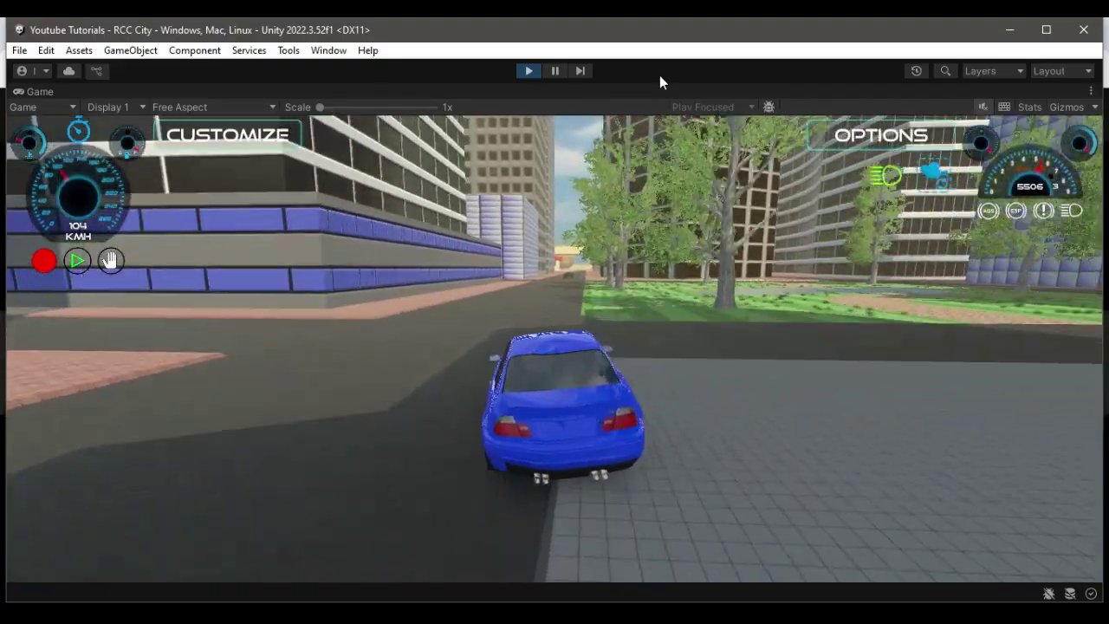
key(a)
key(d)
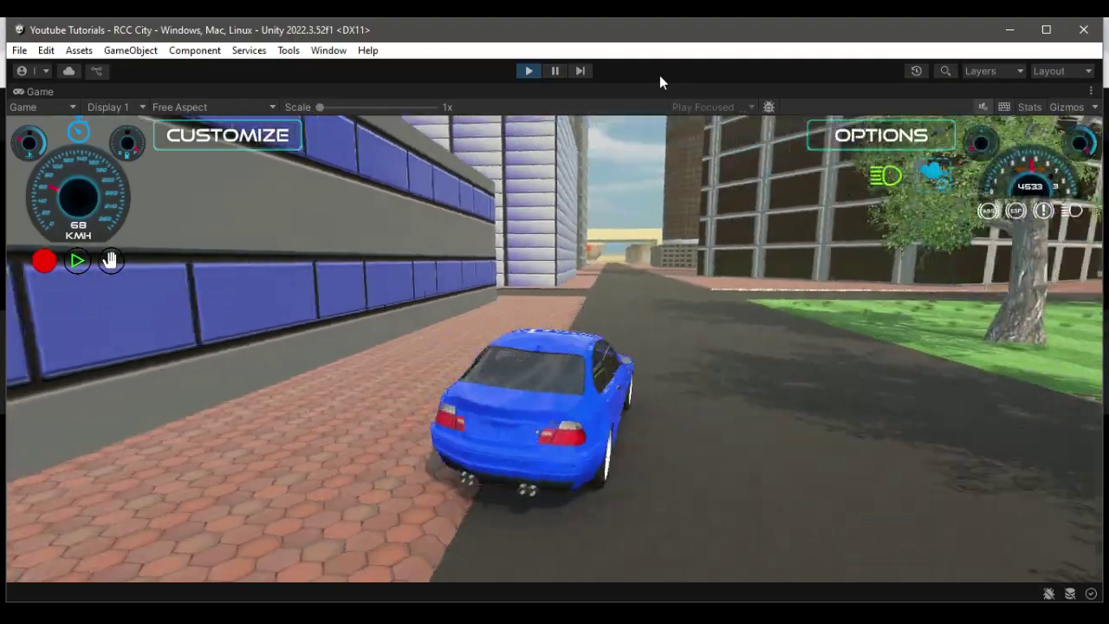
key(d)
key(s)
key(a)
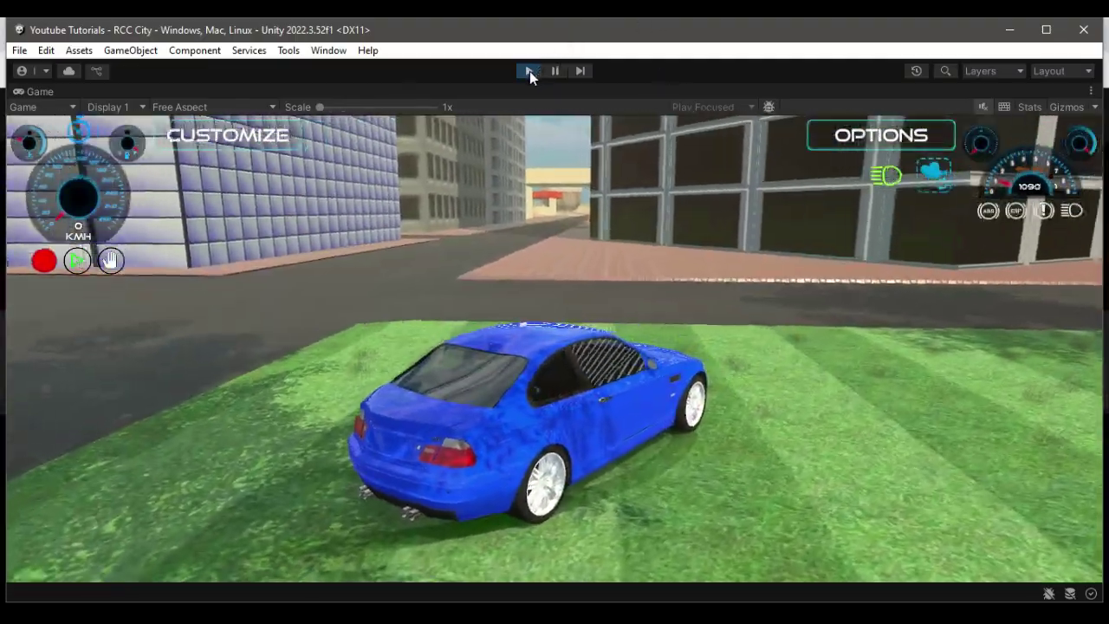
Step: Exit play mode and locate the source prefab of the M3_E46 car in the project
click(530, 71)
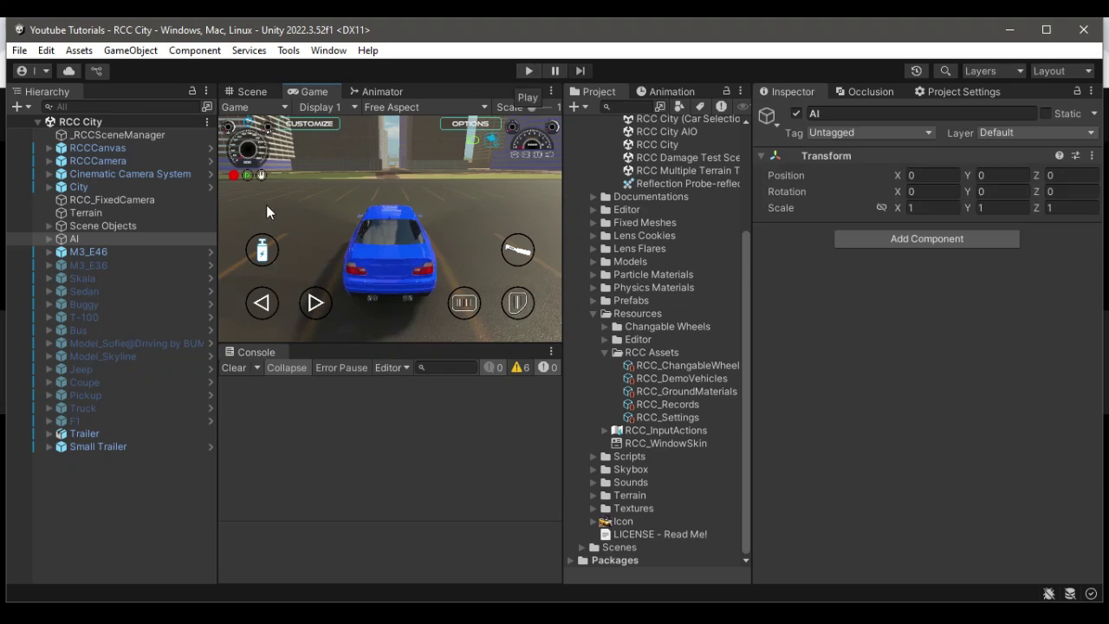
click(86, 252)
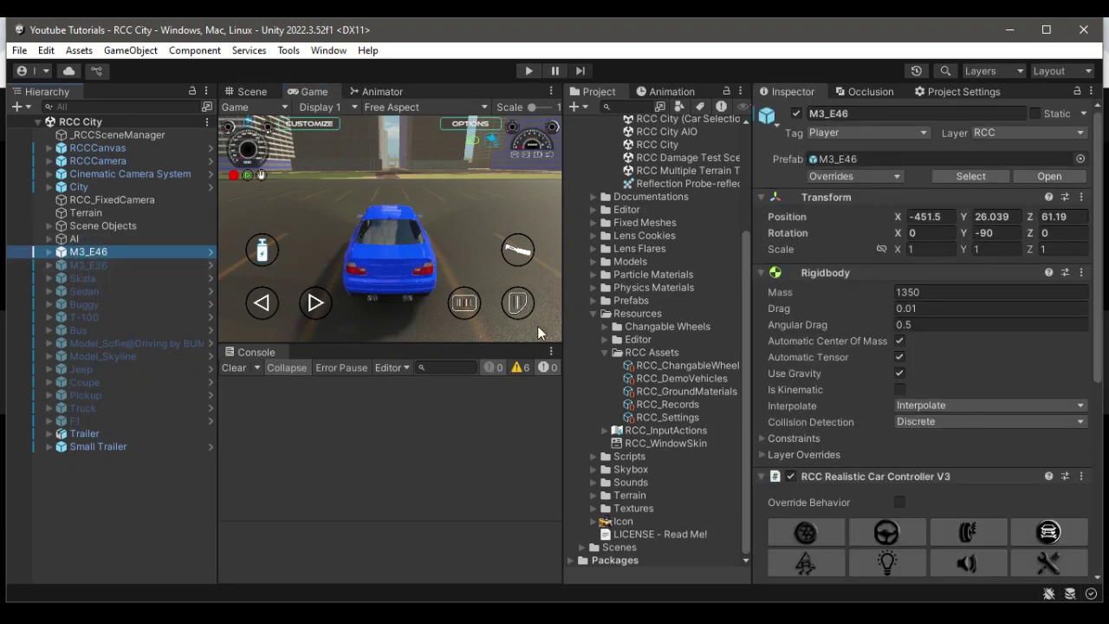
click(971, 176)
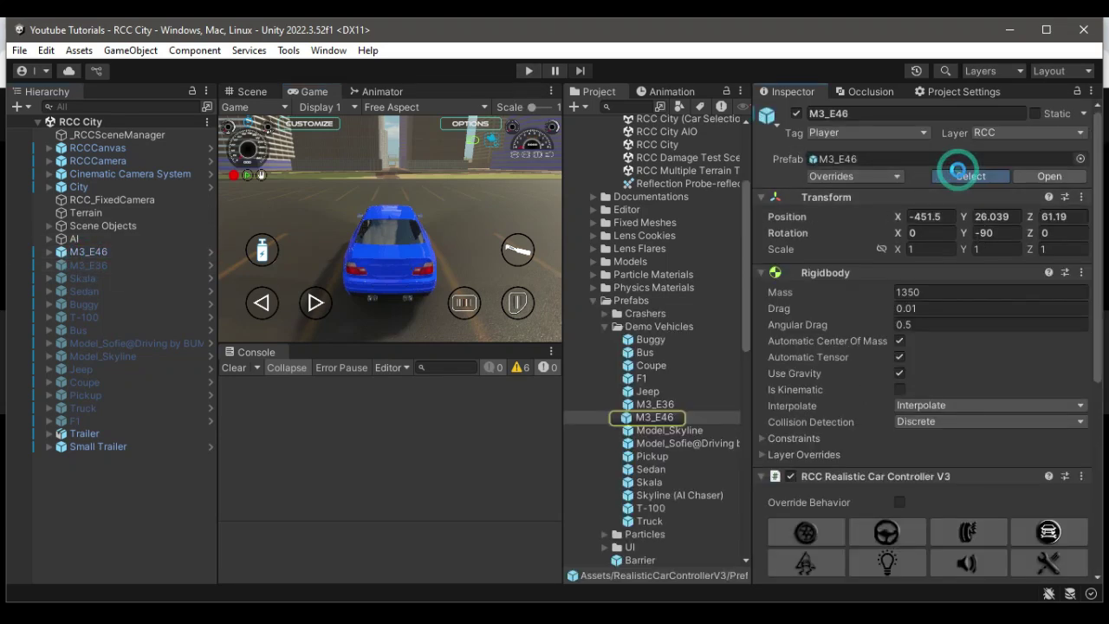
Step: Open the Buggy prefab from Demo Vehicles and show it in the Scene view
click(667, 340)
double_click(666, 340)
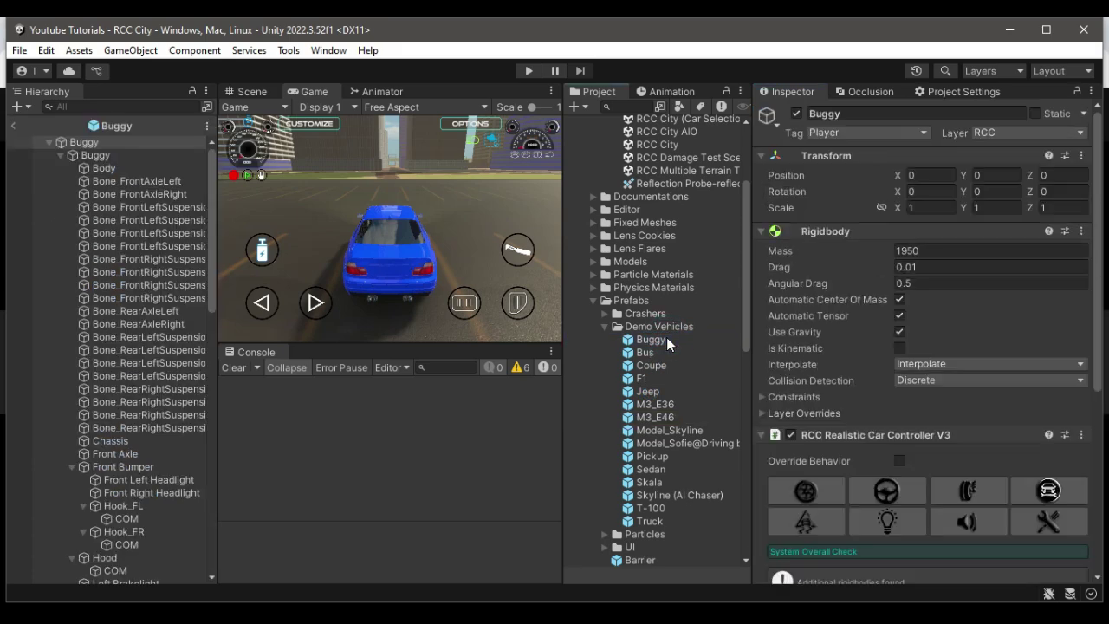
click(252, 92)
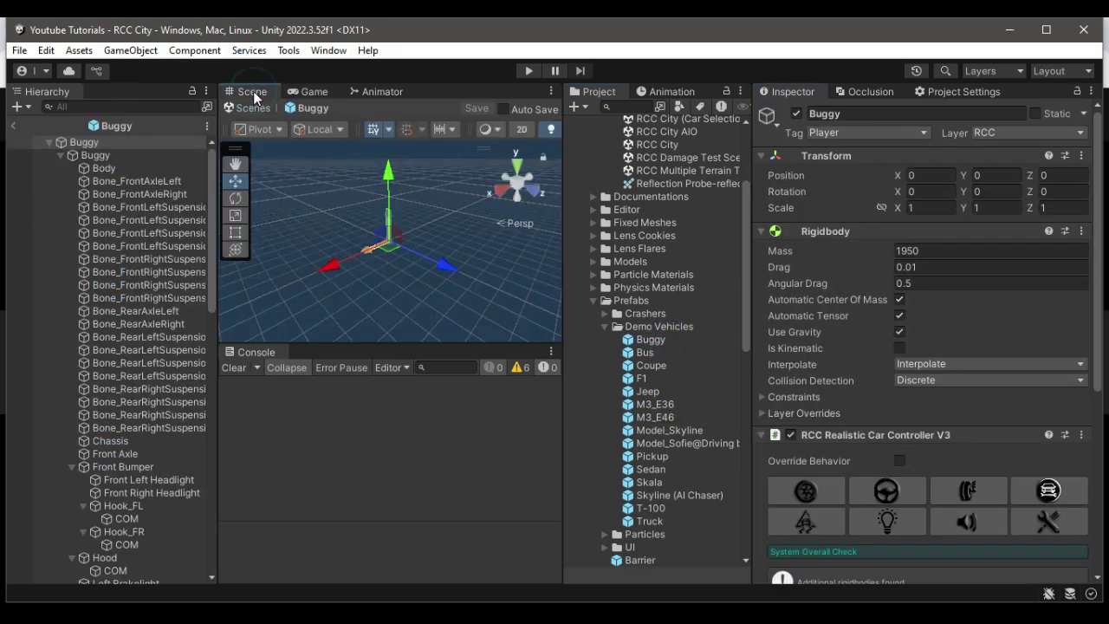
scroll(460, 226, up, 5)
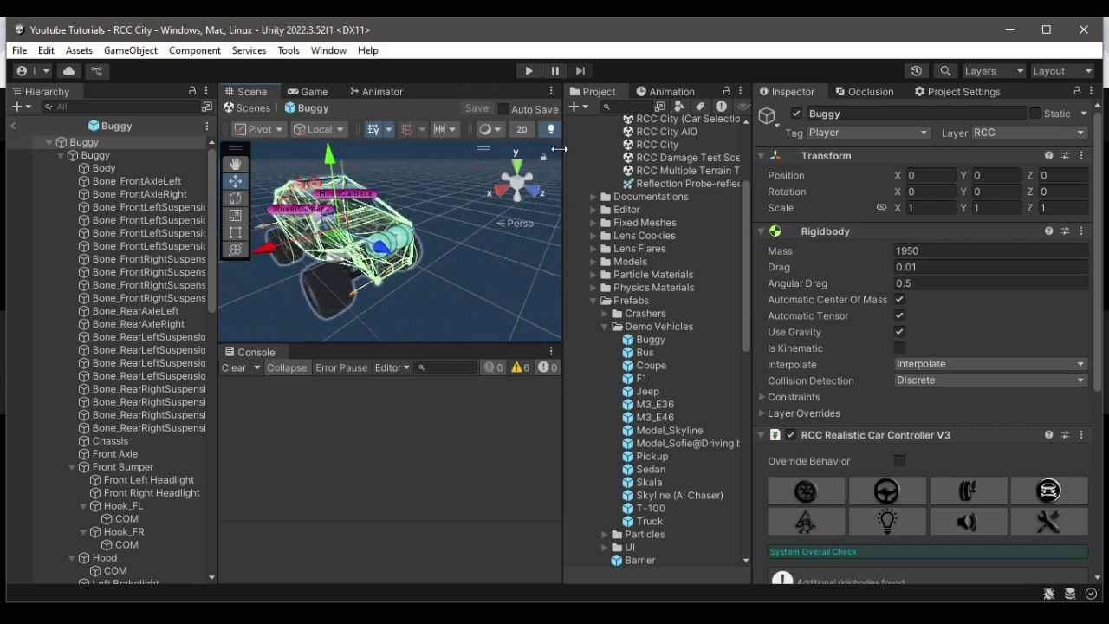
Step: Enlarge the Scene view around the Buggy, hide the gizmos and keep the Demo Vehicles names readable
drag(560, 150, 747, 180)
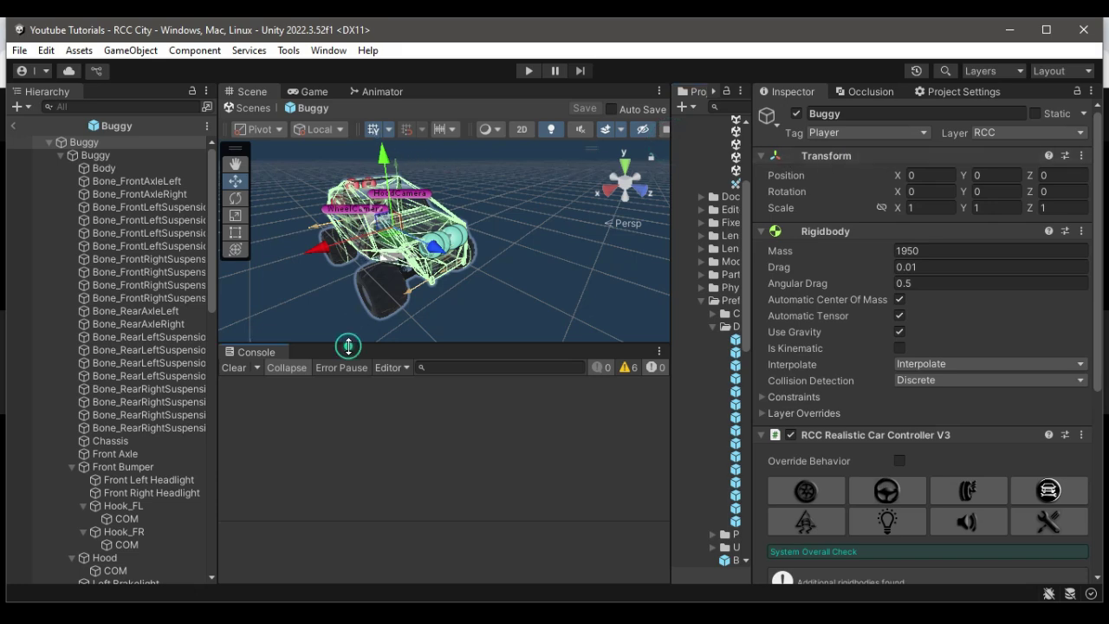
drag(348, 344, 349, 454)
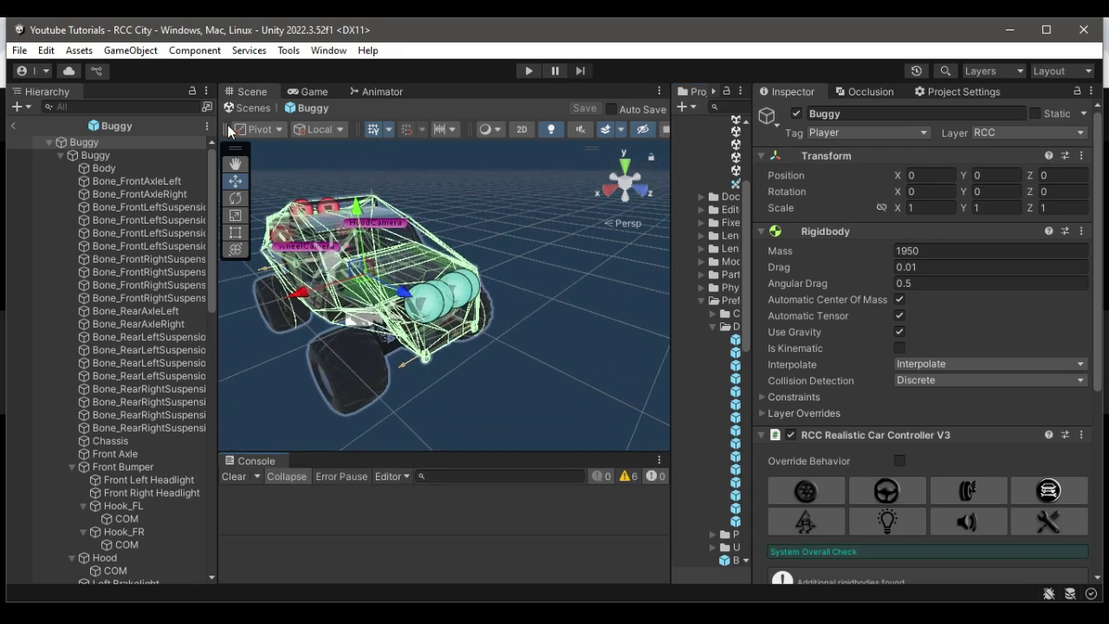
drag(212, 127, 152, 135)
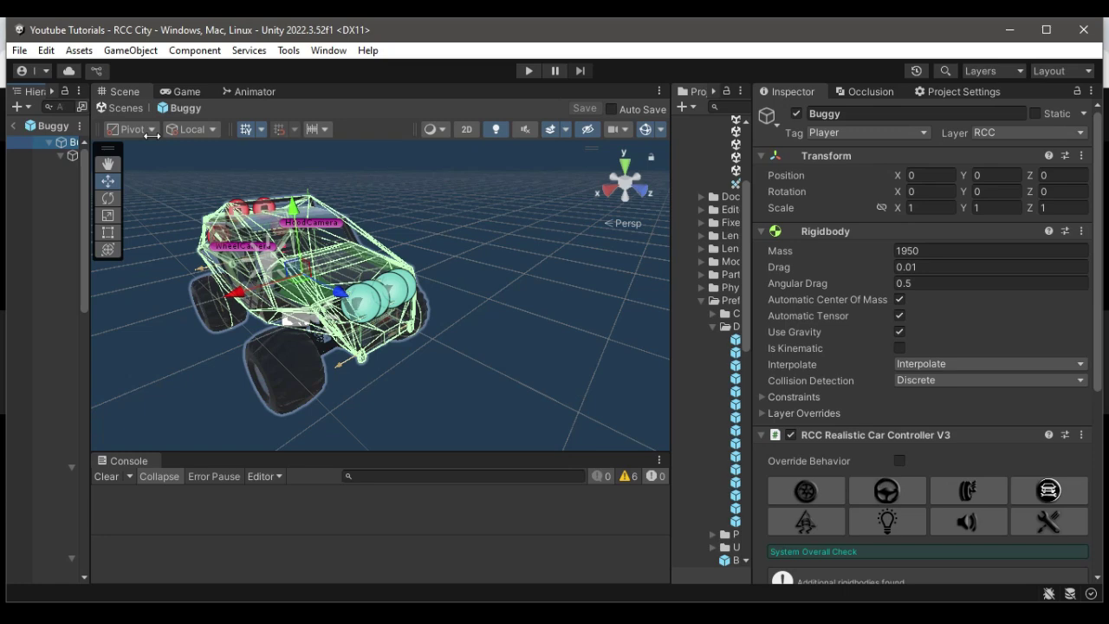
click(648, 129)
scroll(463, 350, up, 1)
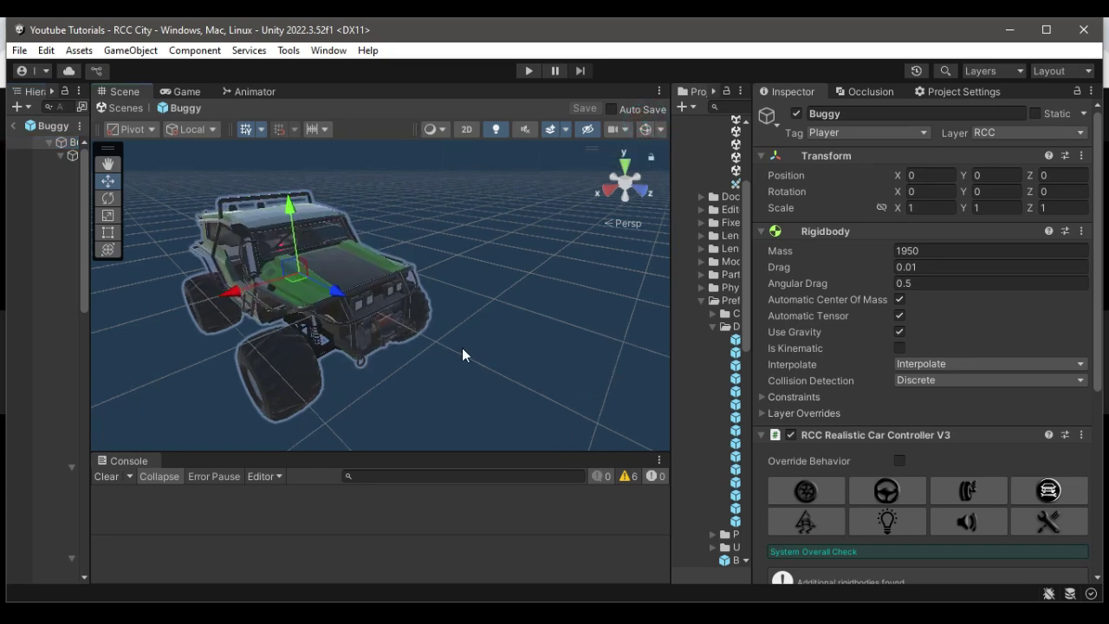
drag(667, 358, 608, 348)
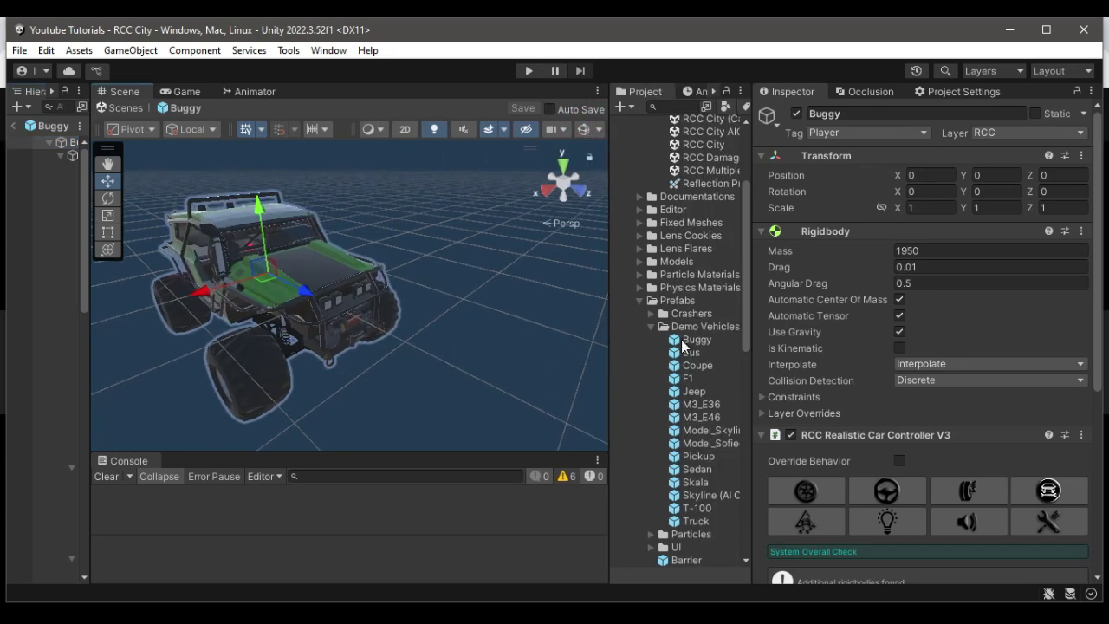
Step: Open the Coupe, Jeep and Pickup demo vehicle prefabs in turn to view their models
double_click(684, 369)
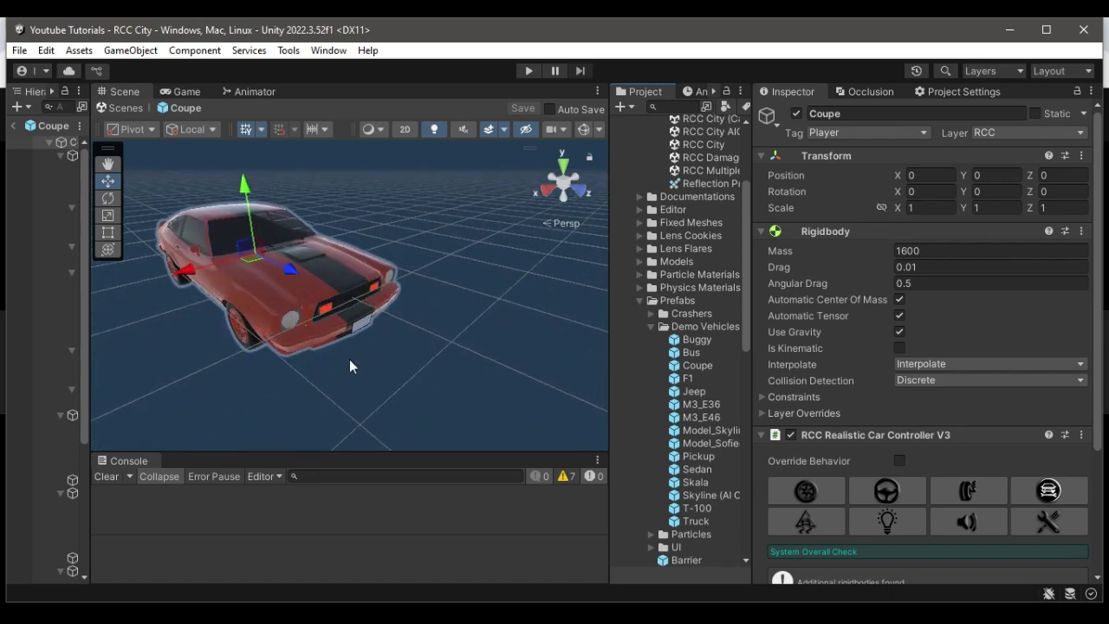
click(702, 391)
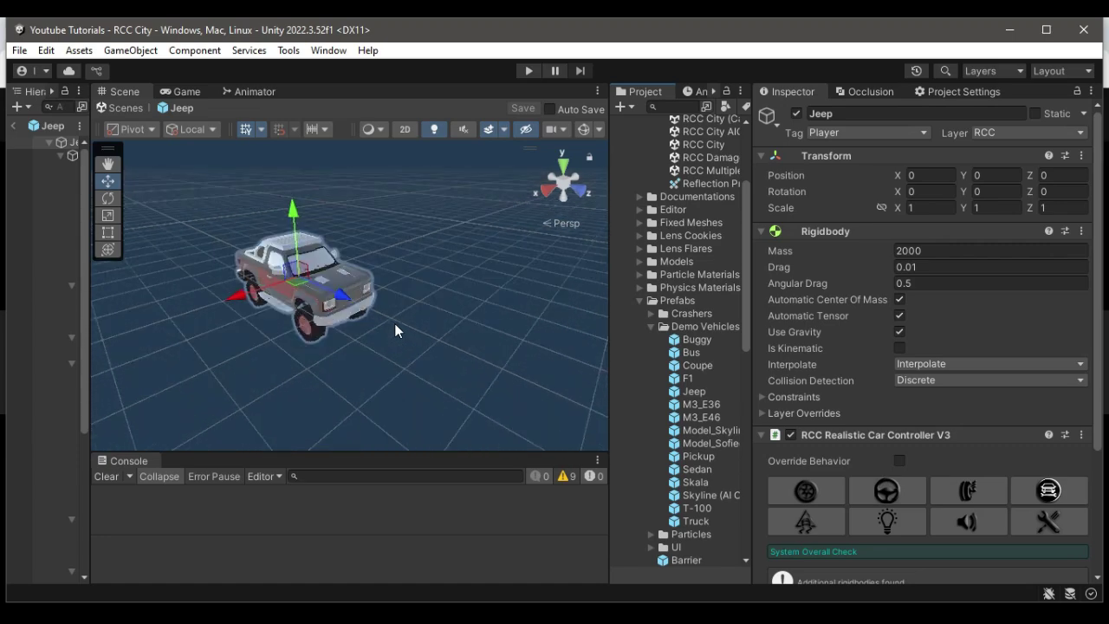
double_click(698, 457)
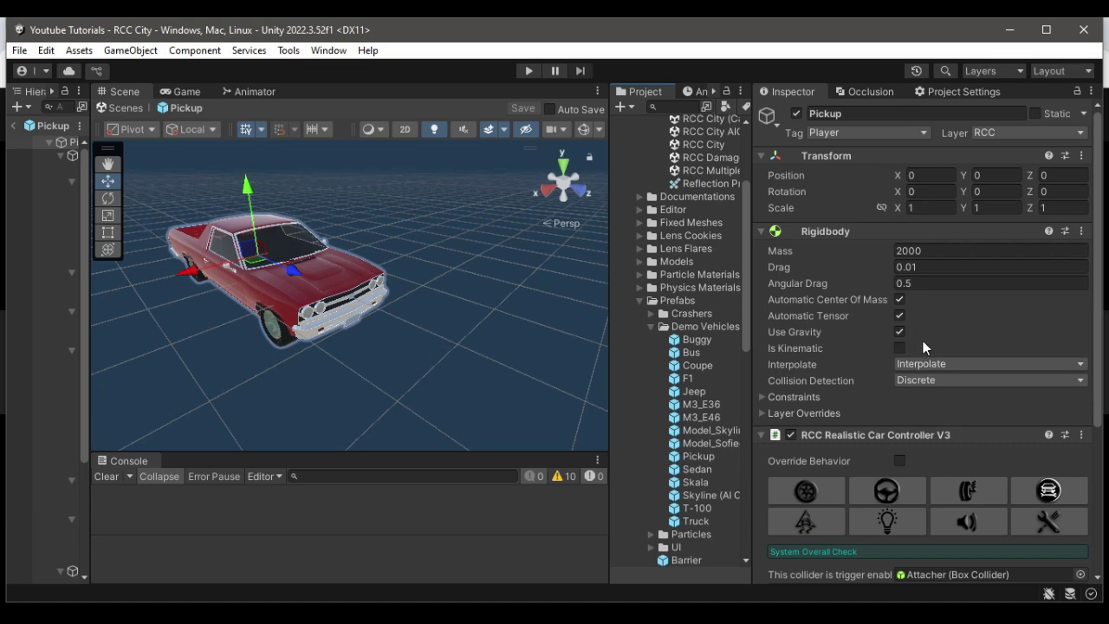
Step: Examine the Pickup's wheel settings in the RCC Realistic Car Controller V3 component
scroll(923, 517, down, 4)
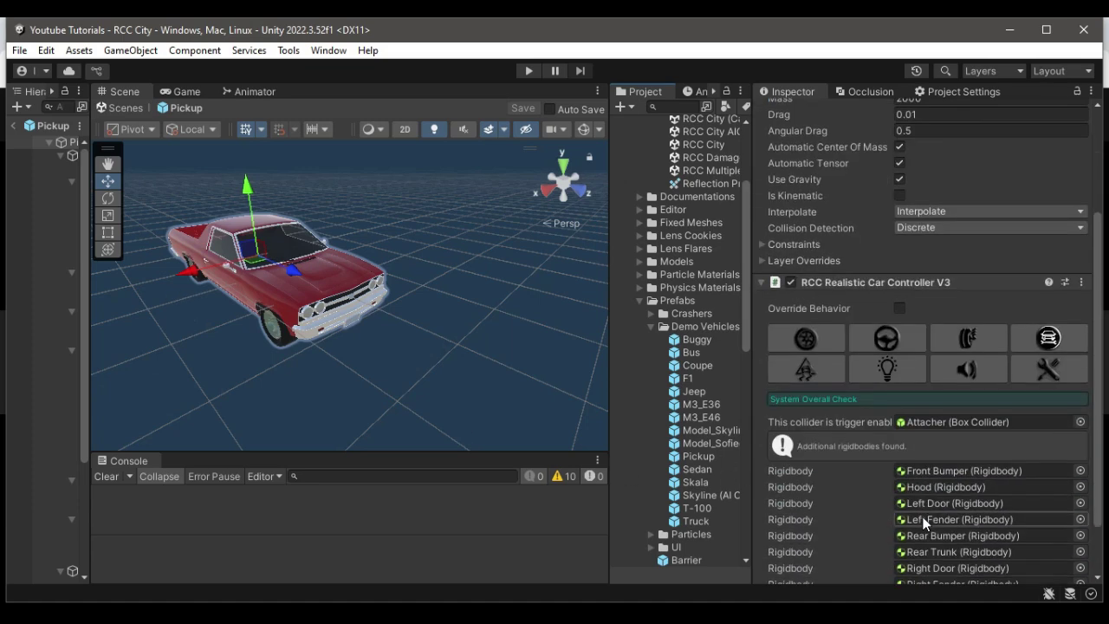
click(834, 342)
scroll(1085, 213, down, 3)
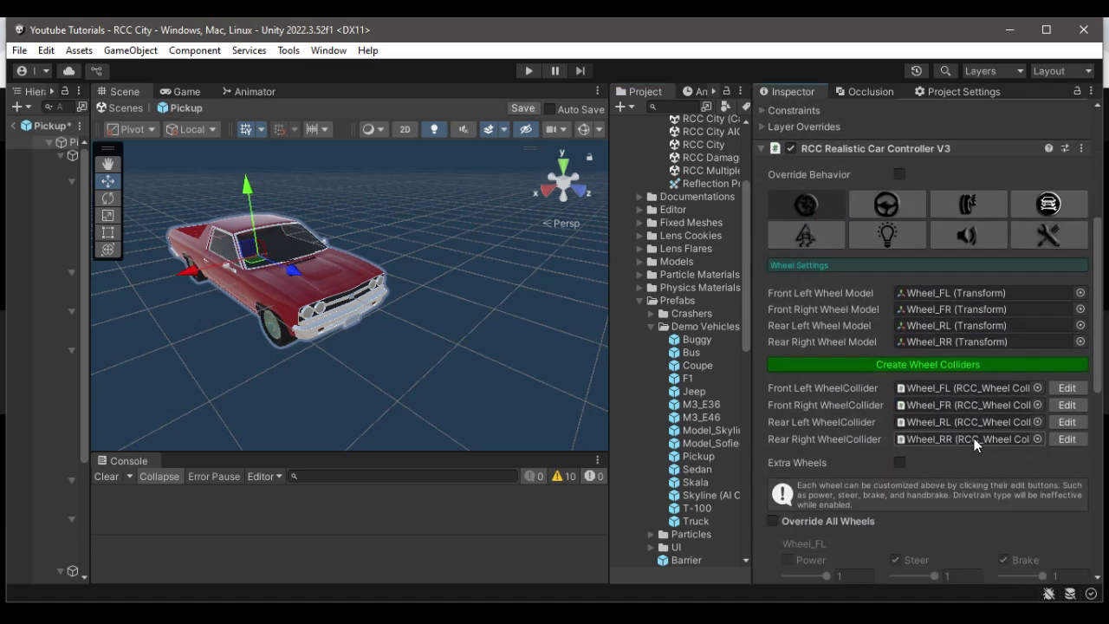
Step: Review the Pickup's configuration settings, including drive type, gears, engine torque, maximum speed and engine options
click(1085, 213)
scroll(1012, 355, down, 2)
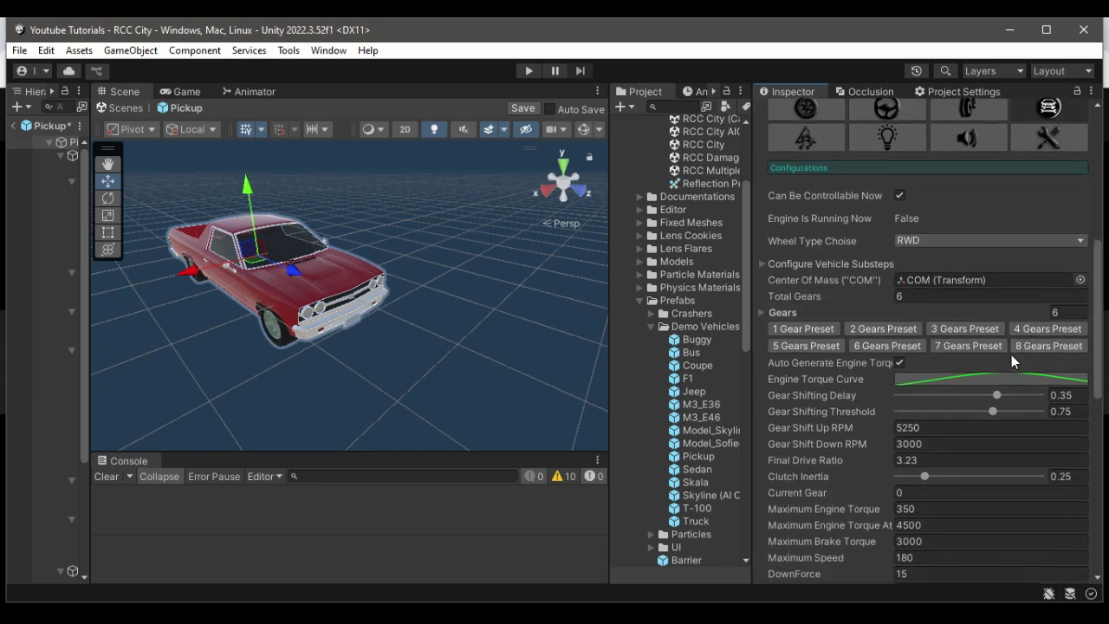
scroll(912, 497, down, 3)
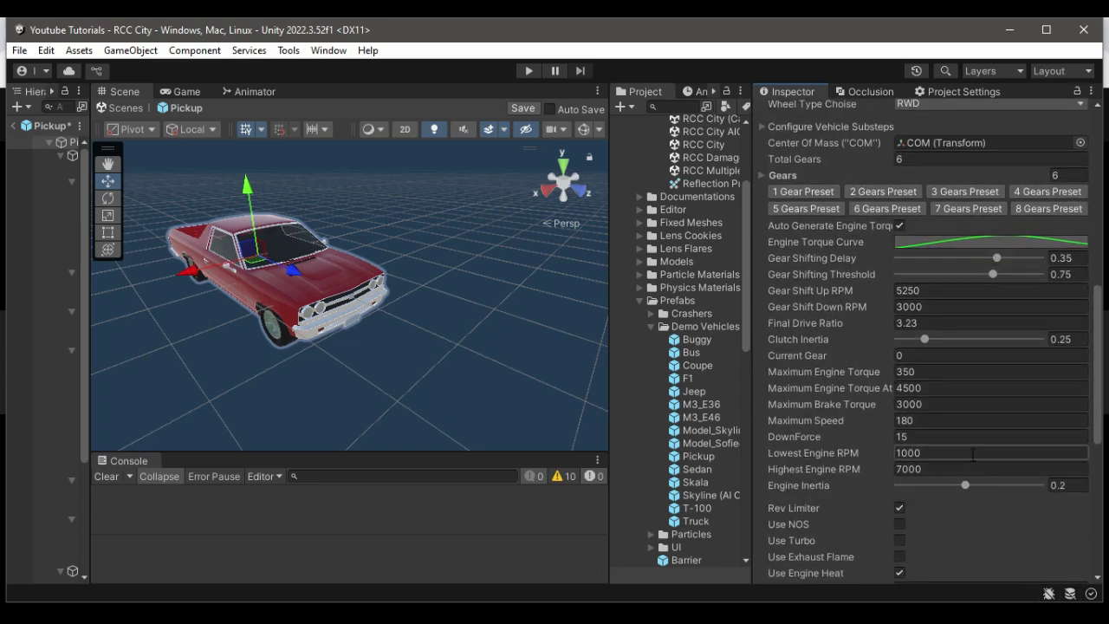
scroll(972, 455, down, 1)
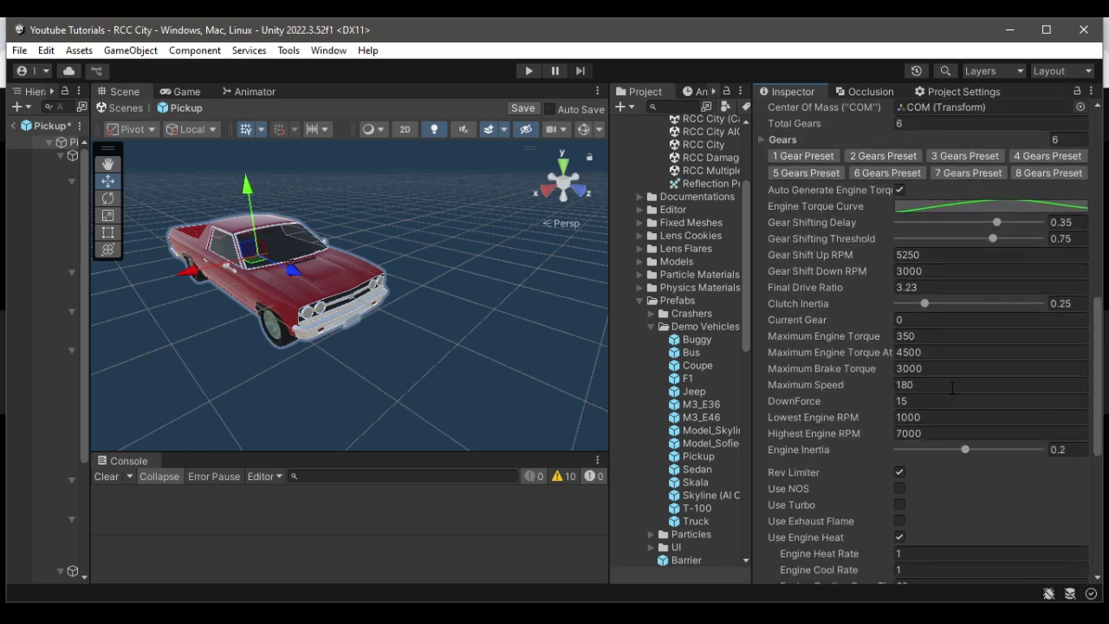
scroll(954, 389, down, 3)
scroll(953, 387, up, 10)
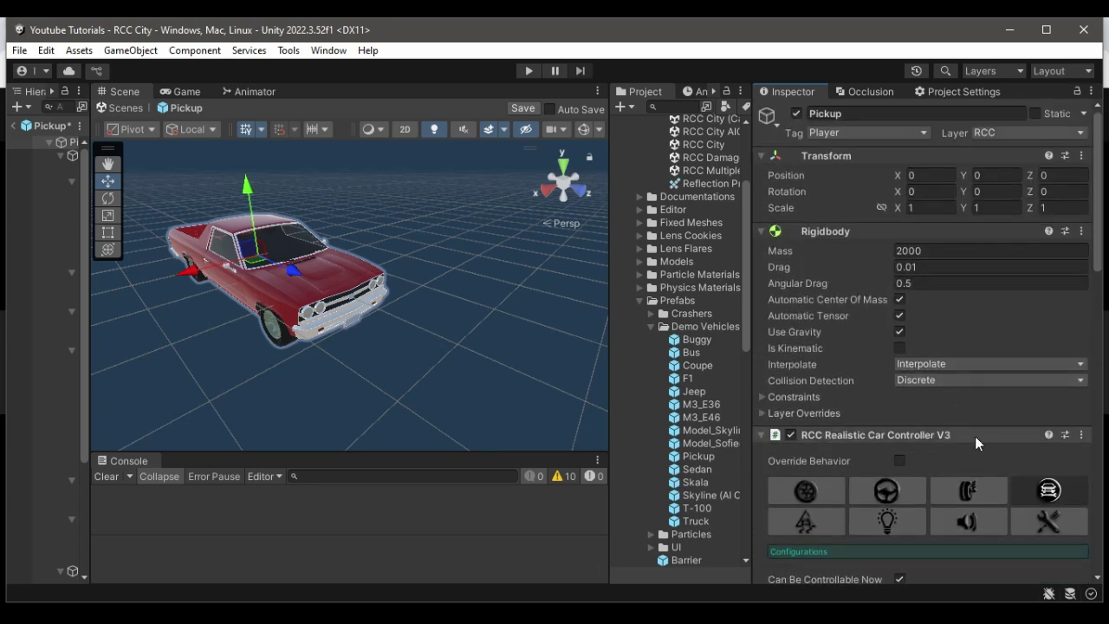
Step: Examine the Pickup's sound settings, including the audio type and engine sound clips, volumes and positions
scroll(975, 436, down, 4)
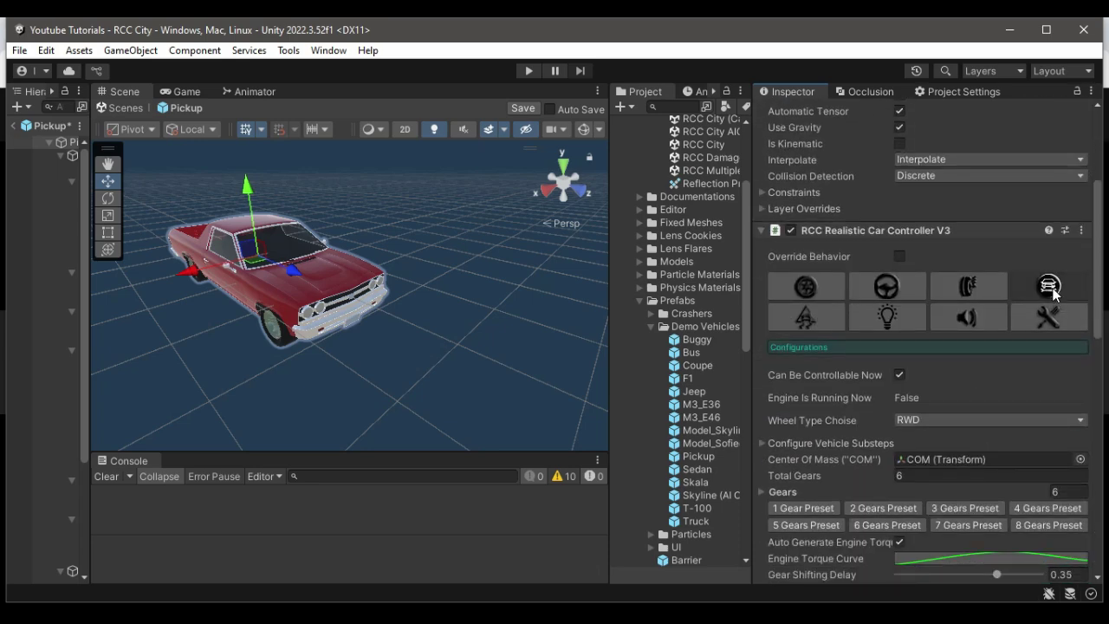
click(987, 316)
scroll(989, 322, down, 2)
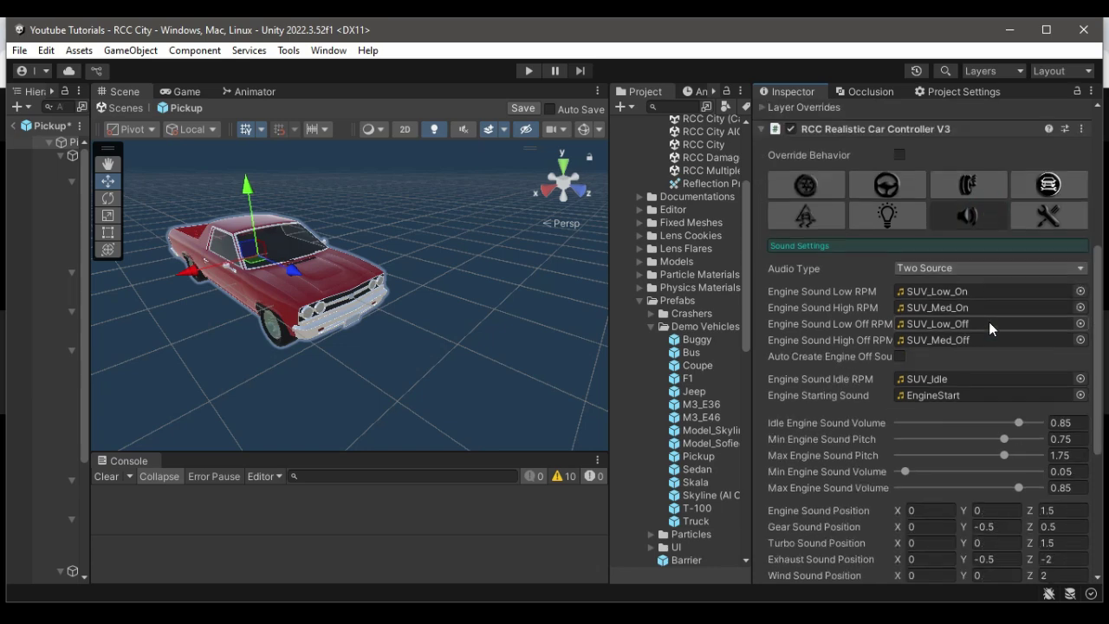
scroll(989, 322, down, 1)
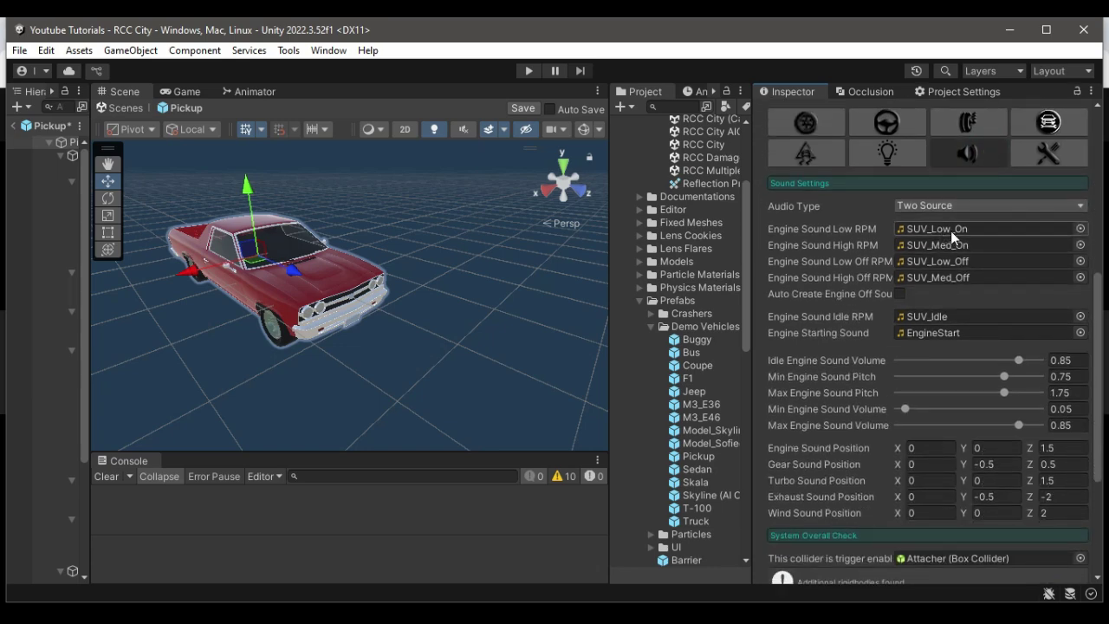
Step: Widen the object hierarchy to view the Pickup prefab's child parts, and collapse its root object
scroll(951, 231, up, 7)
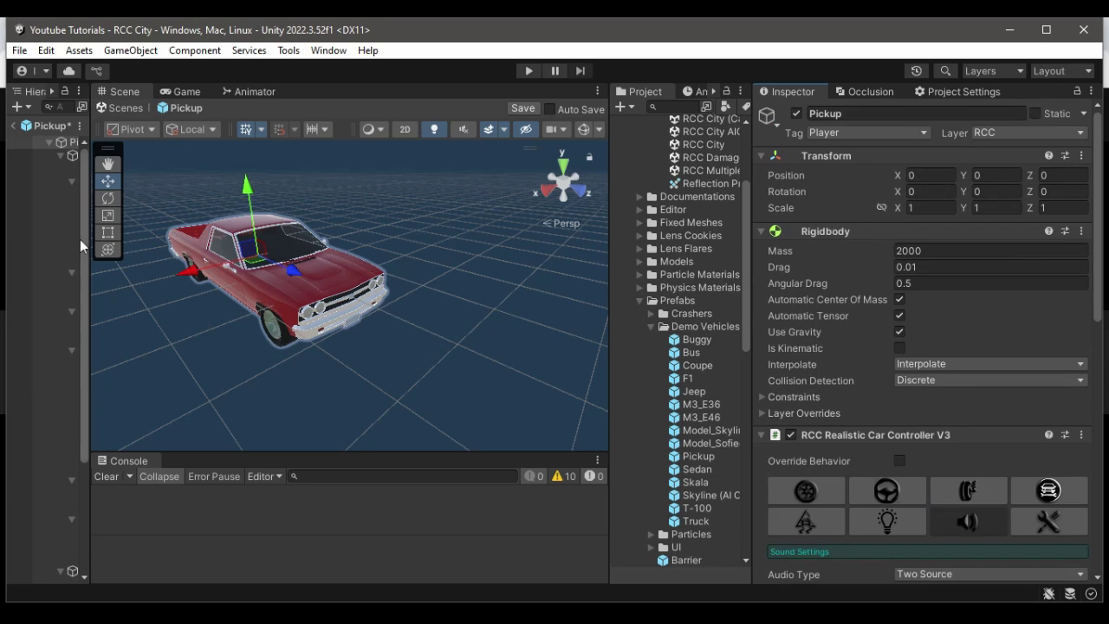
drag(85, 238, 223, 234)
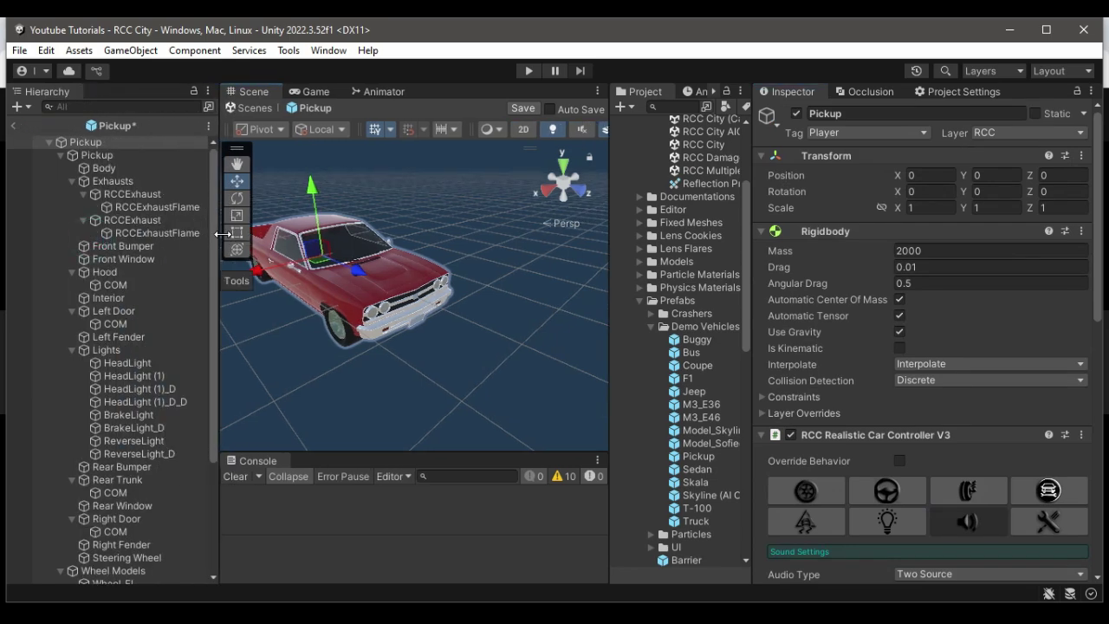
click(48, 144)
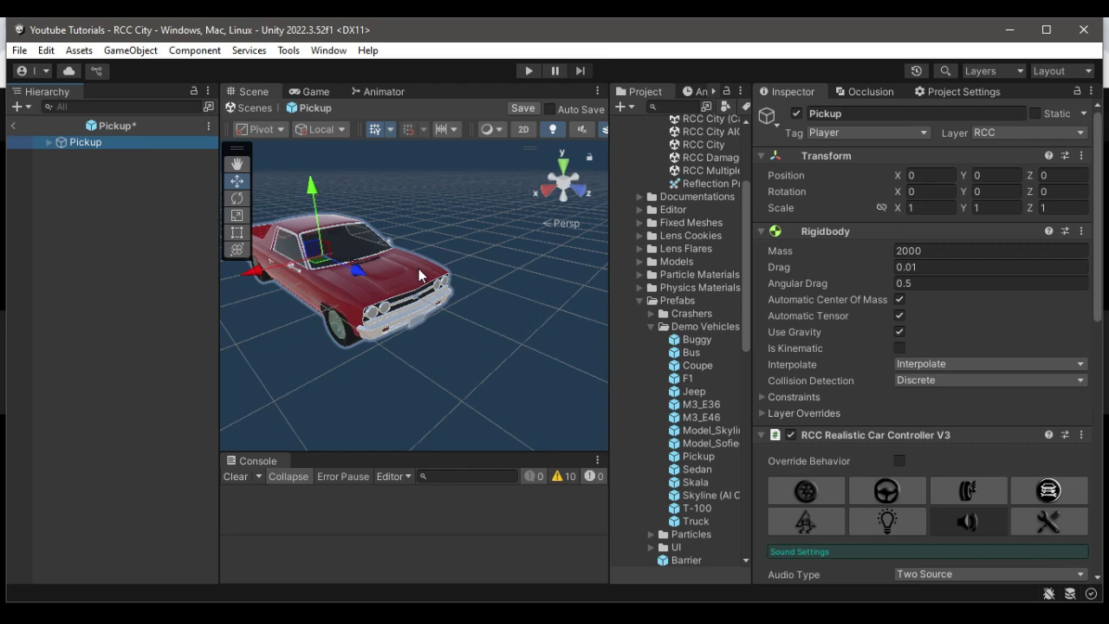
Step: Raise the system volume to 86 and switch to the Downloads folder in File Explorer
key(XF86AudioRaiseVolume)
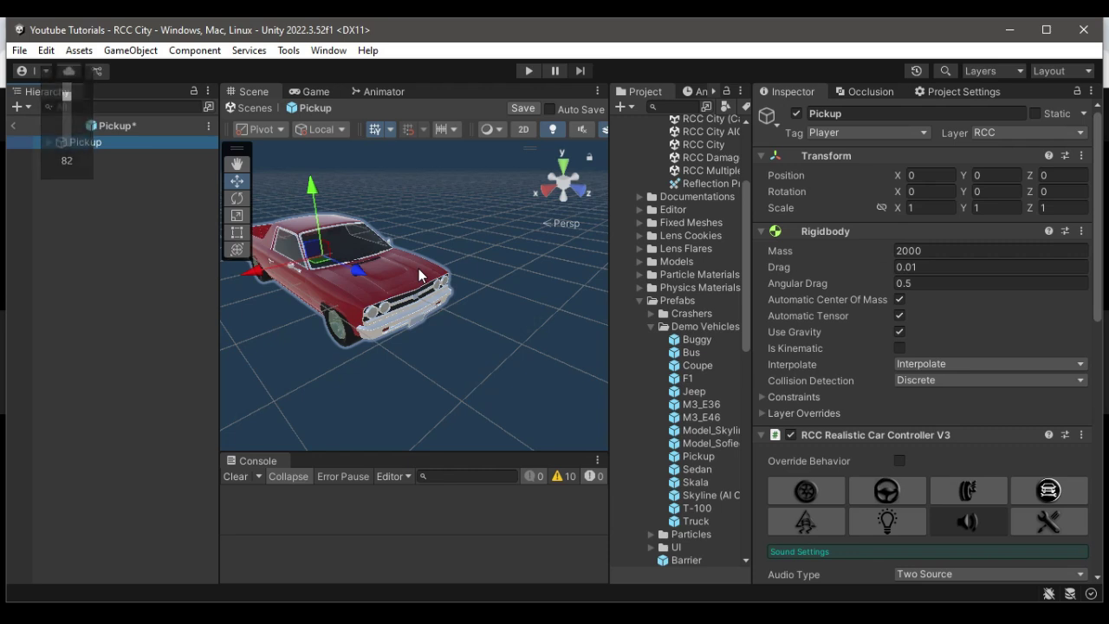
key(XF86AudioRaiseVolume)
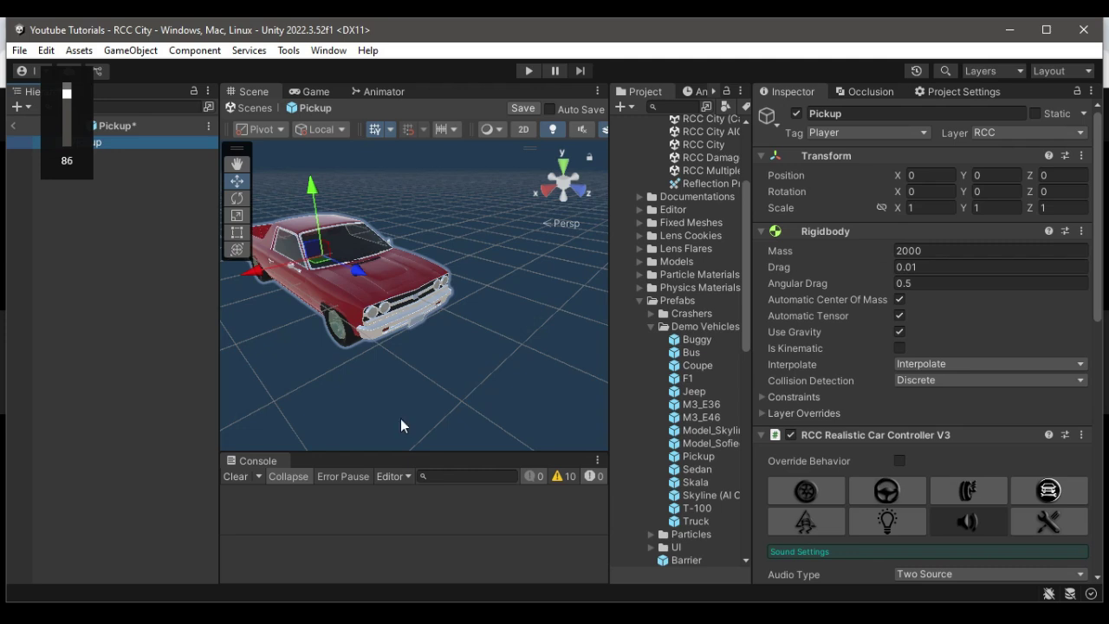
key(alt+Tab)
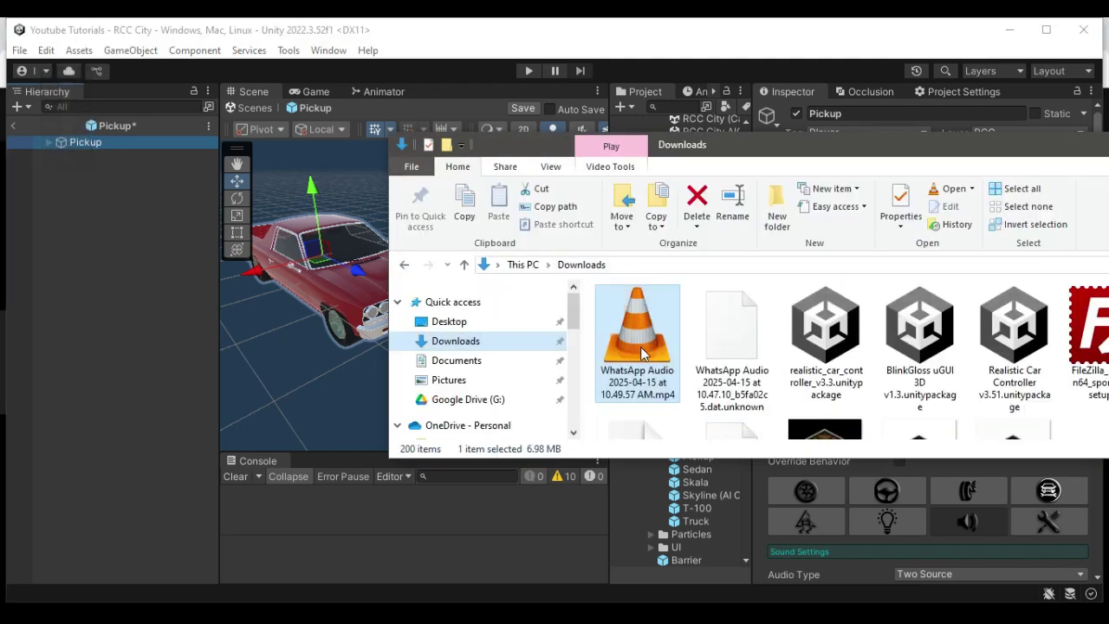